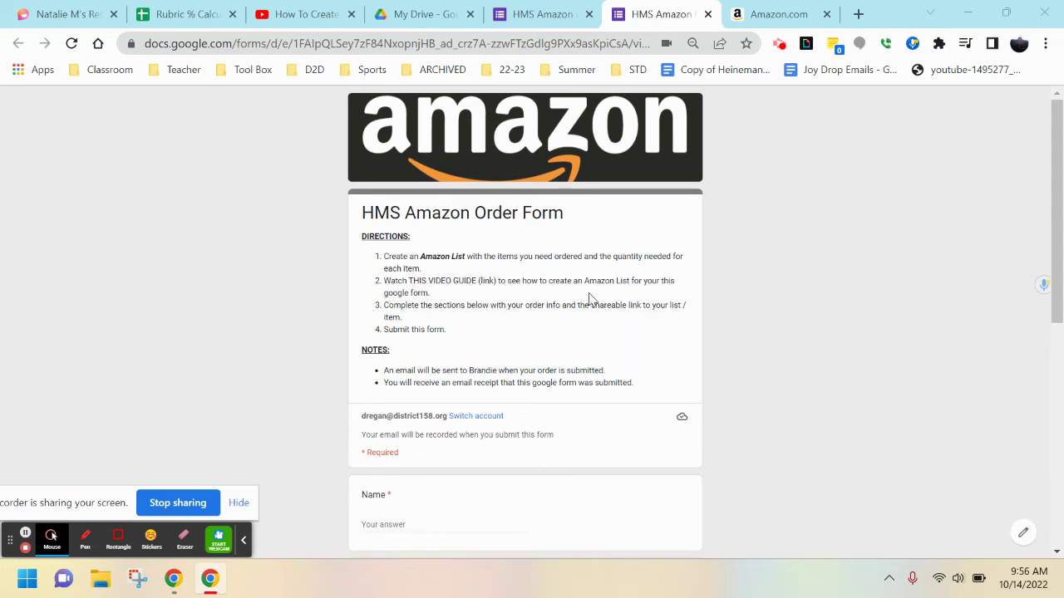
Create a new Amazon list from Account & Lists, renaming the default Shopping List to 'Unit 2 List'.
{"action": "scroll", "coordinate": [589, 299], "scroll_direction": "down", "scroll_amount": 4}
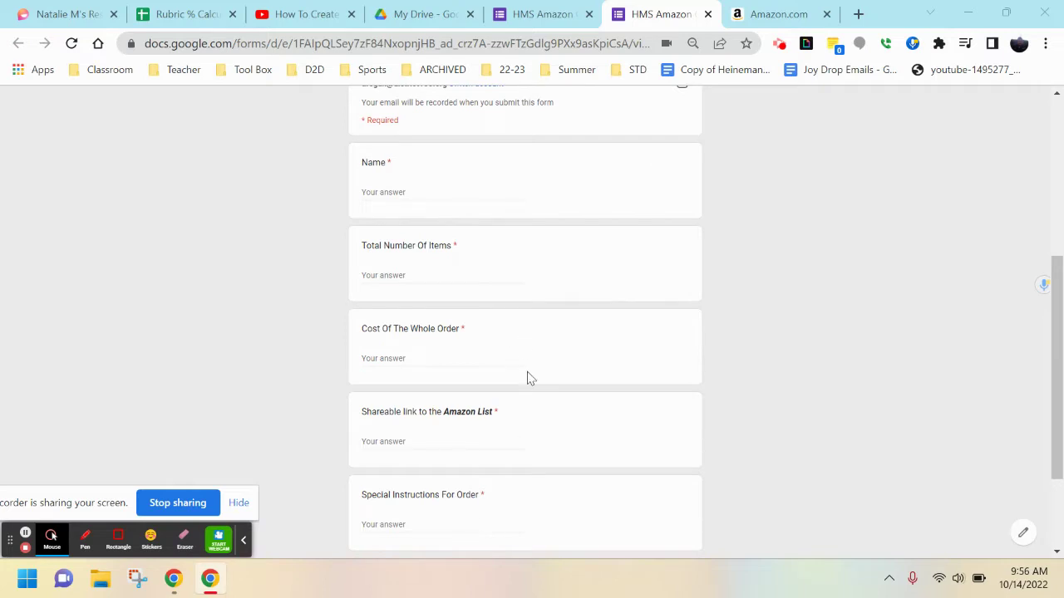
{"action": "scroll", "coordinate": [545, 422], "scroll_direction": "up", "scroll_amount": 1}
{"action": "scroll", "coordinate": [499, 467], "scroll_direction": "up", "scroll_amount": 3}
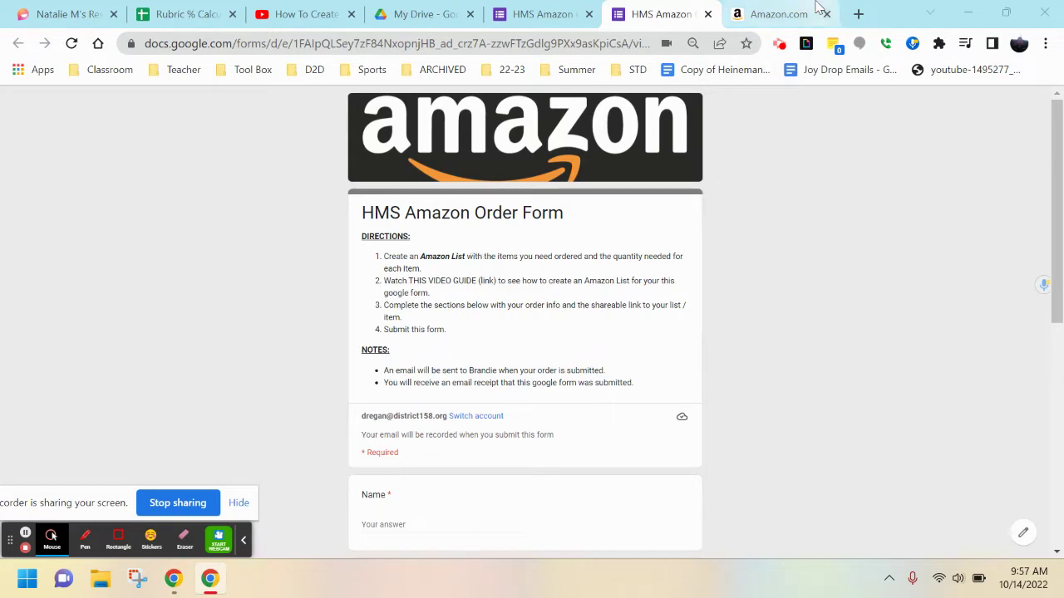
{"action": "left_click", "coordinate": [781, 14]}
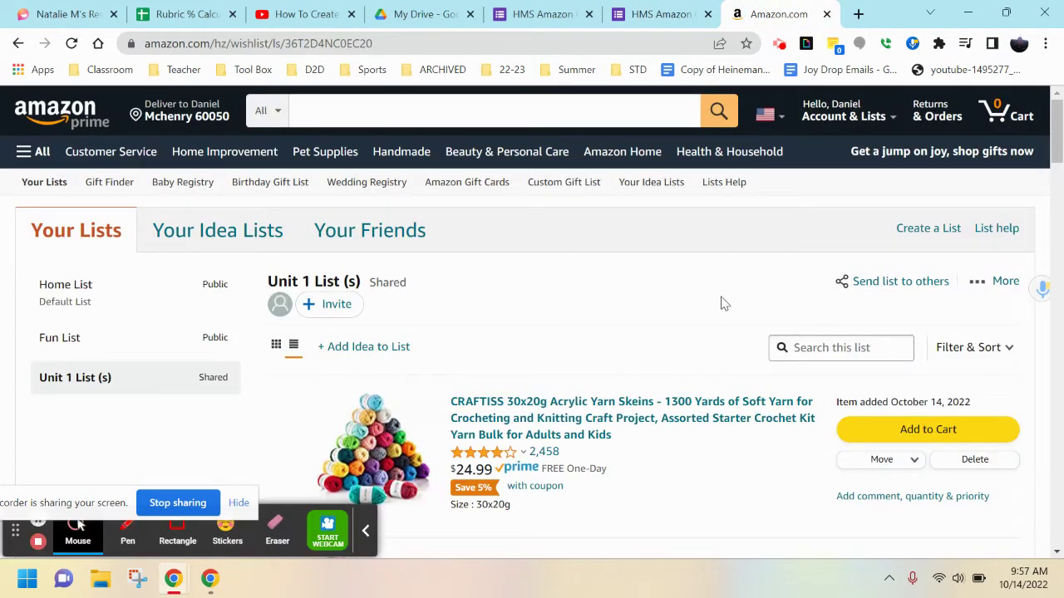
{"action": "mouse_move", "coordinate": [850, 126]}
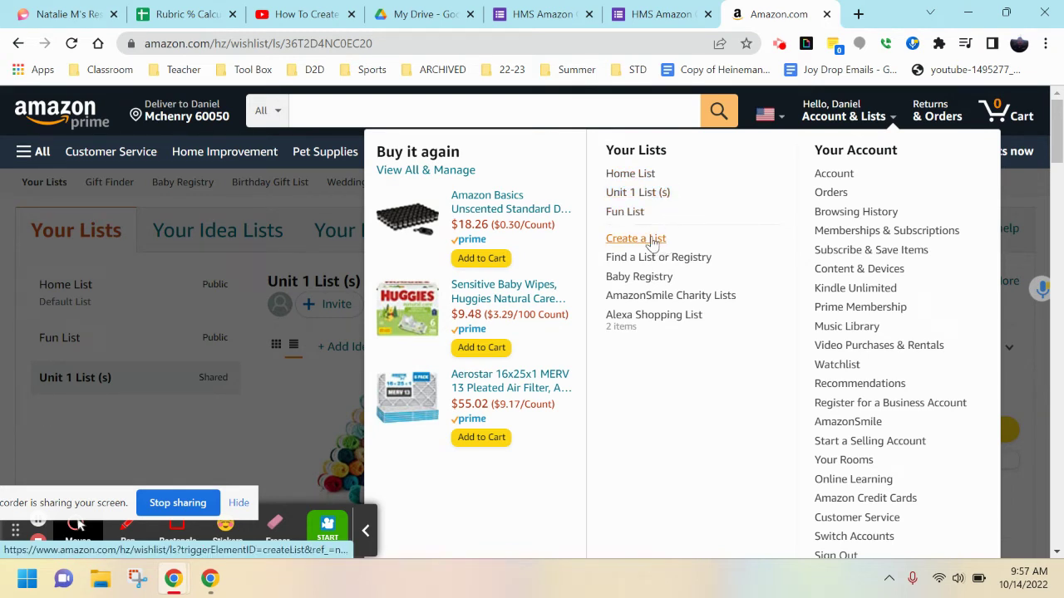
{"action": "left_click", "coordinate": [653, 239]}
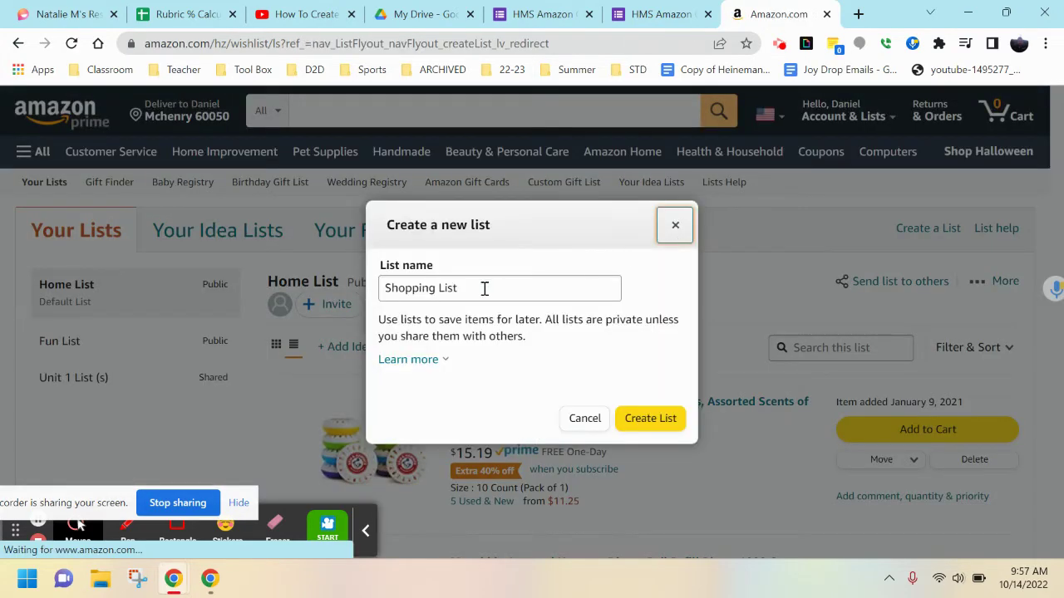
{"action": "left_click", "coordinate": [484, 288]}
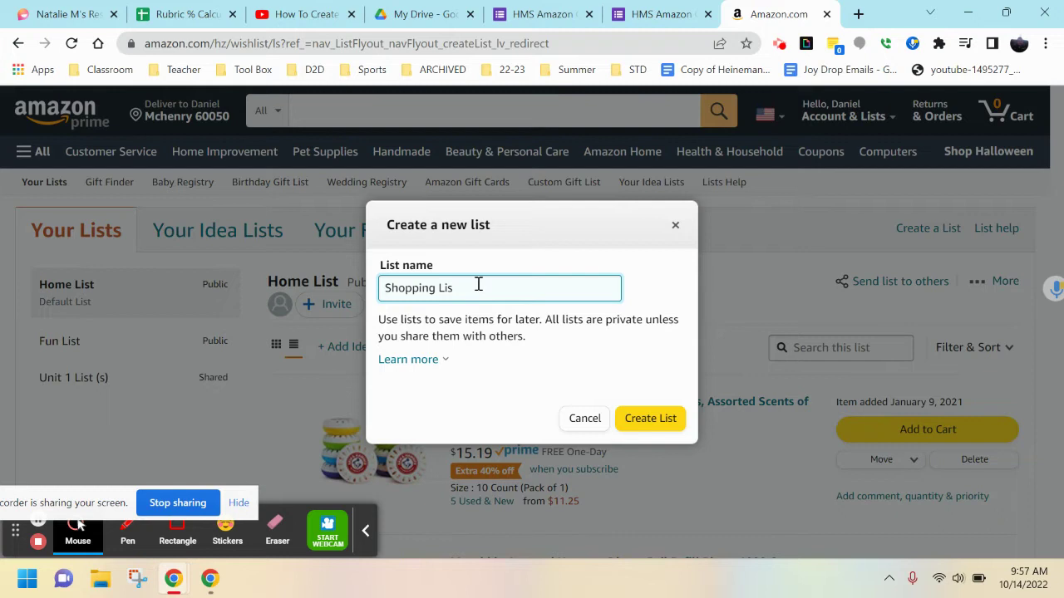
{"action": "key", "text": "BackSpace"}
{"action": "key", "text": "BackSpace"}
{"action": "key", "text": "BackSpace"}
{"action": "key", "text": "BackSpace"}
{"action": "key", "text": "BackSpace"}
{"action": "key", "text": "BackSpace"}
{"action": "key", "text": "BackSpace"}
{"action": "key", "text": "BackSpace"}
{"action": "key", "text": "BackSpace"}
{"action": "key", "text": "BackSpace"}
{"action": "key", "text": "BackSpace"}
{"action": "left_click", "coordinate": [649, 419]}
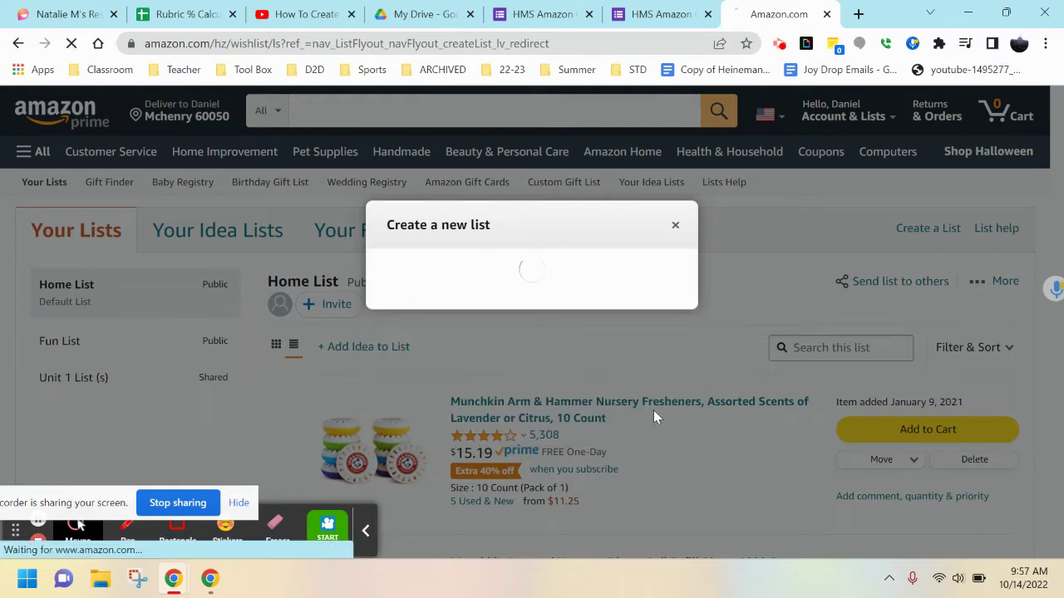
Add 'paper' as an idea to Unit 2 List, then delete that paper idea.
{"action": "scroll", "coordinate": [491, 316], "scroll_direction": "down", "scroll_amount": 1}
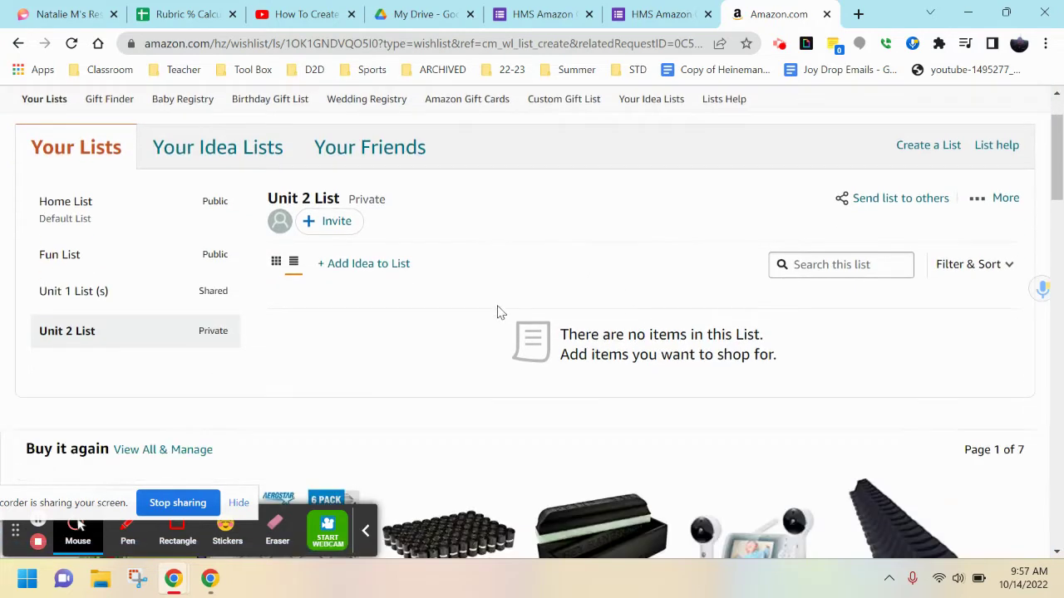
{"action": "left_click", "coordinate": [384, 271]}
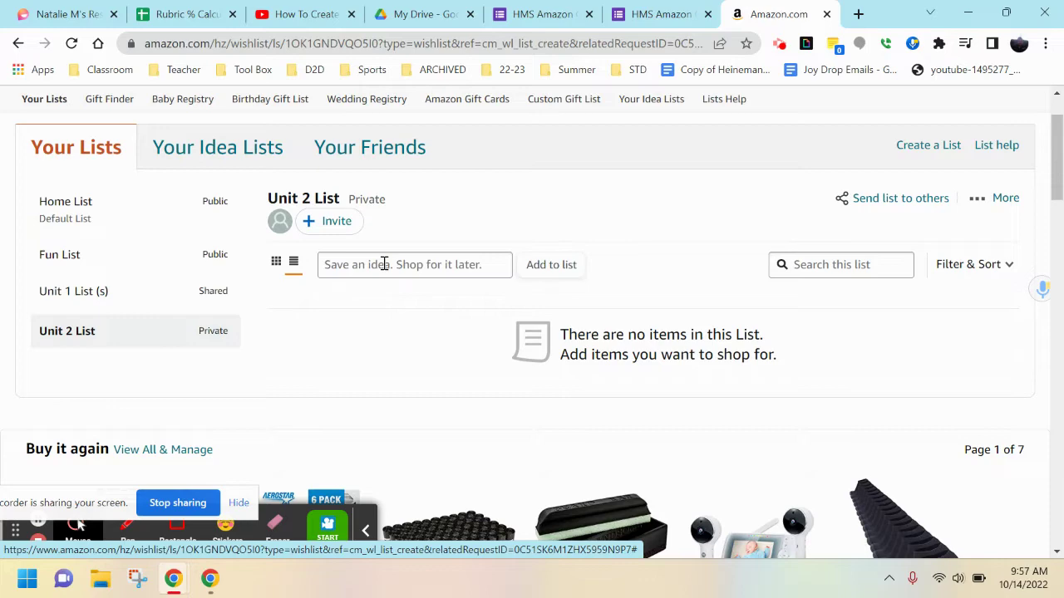
{"action": "scroll", "coordinate": [623, 262], "scroll_direction": "up", "scroll_amount": 1}
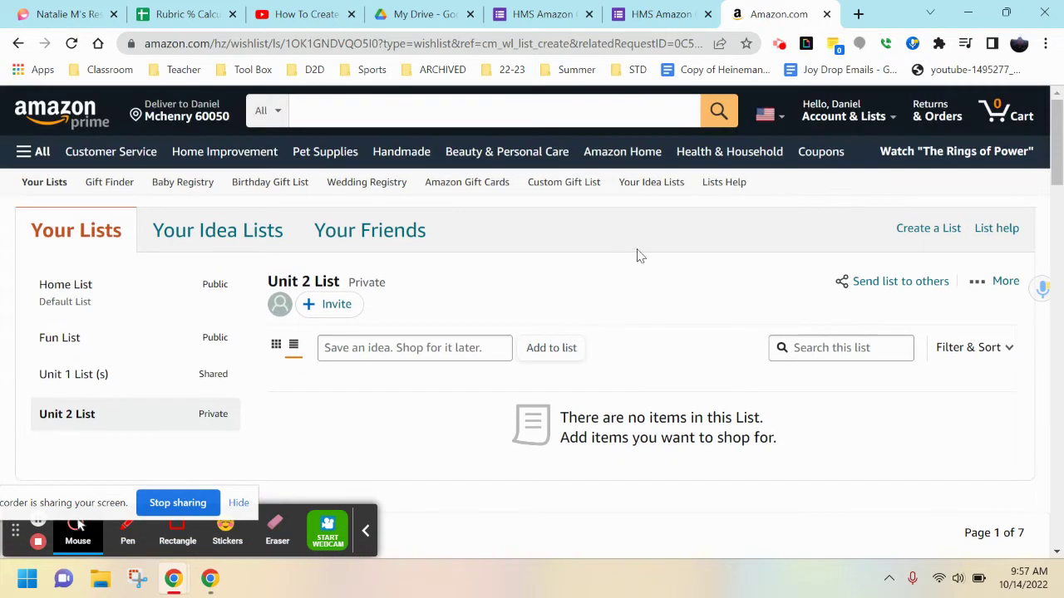
{"action": "left_click", "coordinate": [402, 347]}
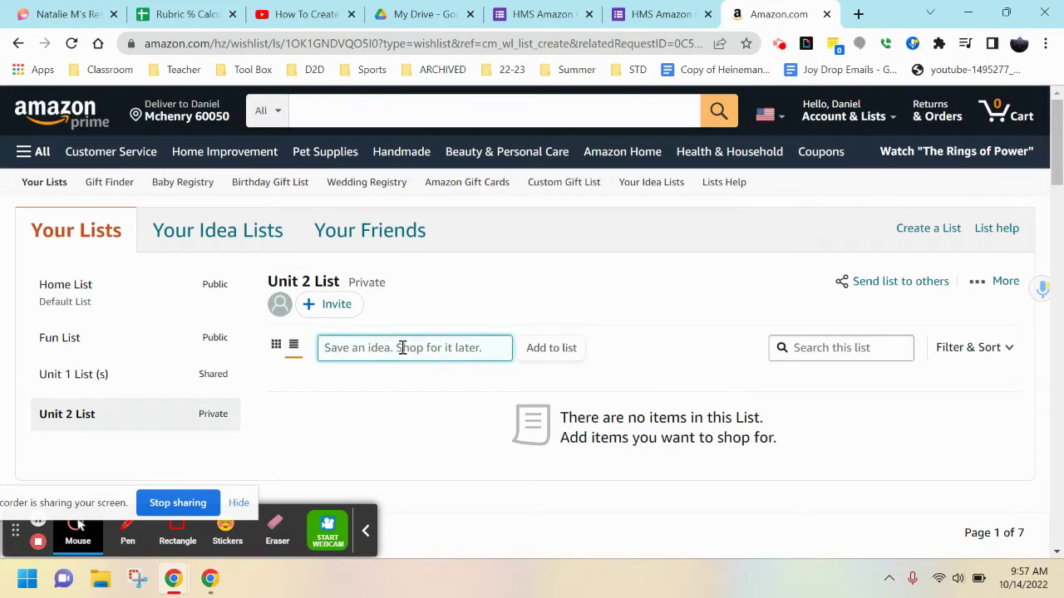
{"action": "type", "text": "paper"}
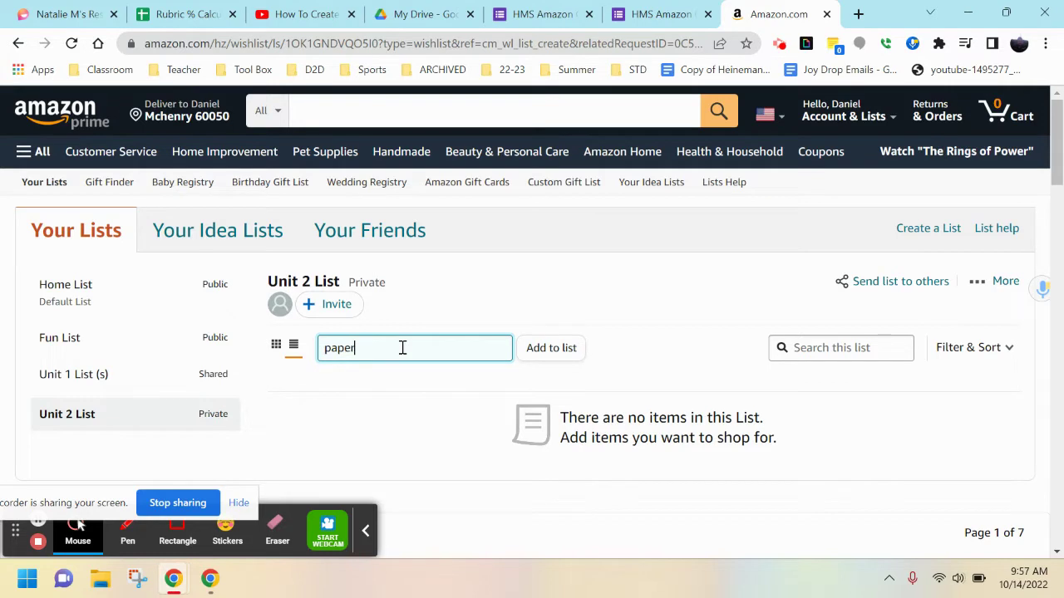
{"action": "key", "text": "Return"}
{"action": "scroll", "coordinate": [537, 369], "scroll_direction": "down", "scroll_amount": 1}
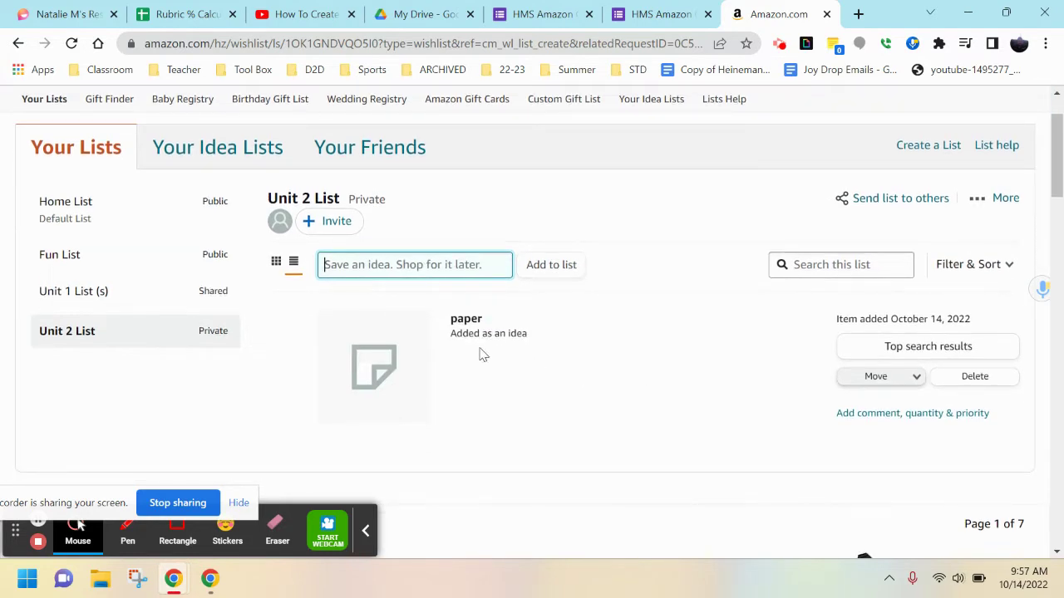
{"action": "left_click", "coordinate": [975, 378]}
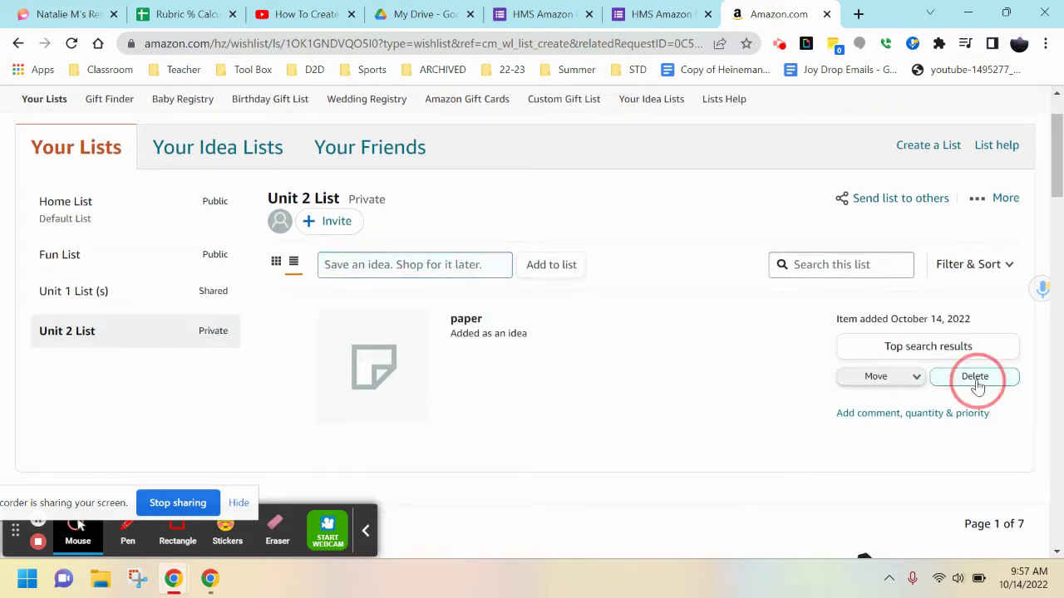
Search Amazon for 'paper'.
{"action": "scroll", "coordinate": [434, 176], "scroll_direction": "up", "scroll_amount": 1}
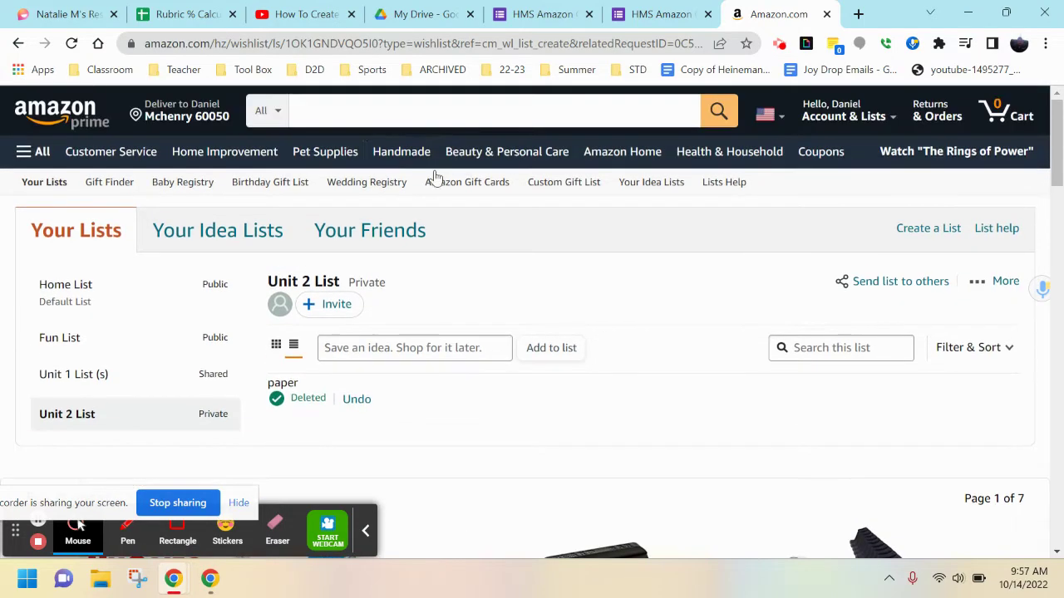
{"action": "left_click", "coordinate": [432, 111]}
{"action": "type", "text": "paper"}
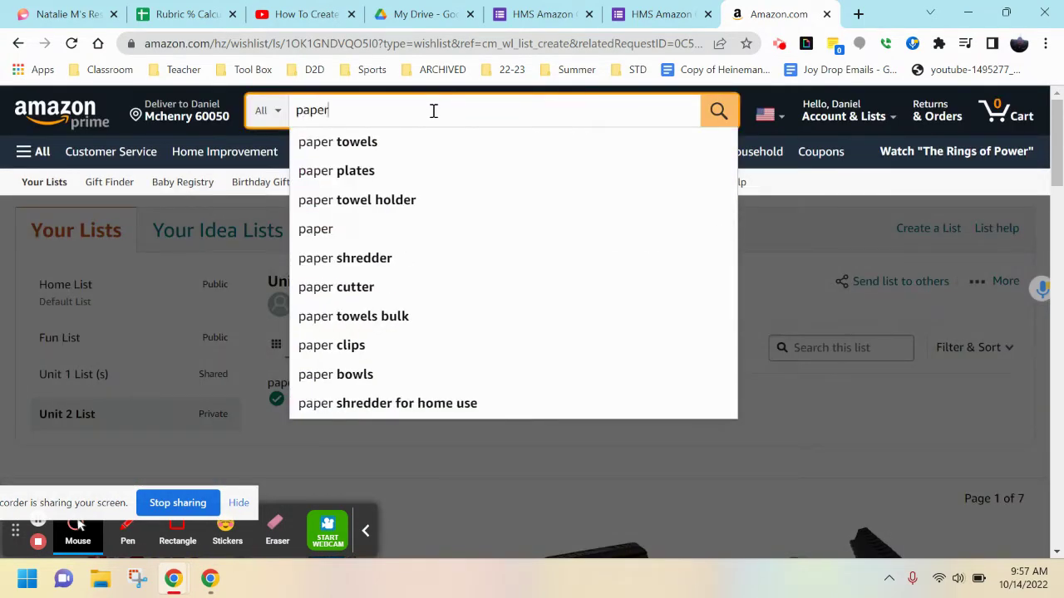
{"action": "key", "text": "Return"}
Open the Printworks 100 Percent Recycled Multipurpose Paper product page from the results.
{"action": "scroll", "coordinate": [662, 341], "scroll_direction": "down", "scroll_amount": 3}
{"action": "scroll", "coordinate": [668, 309], "scroll_direction": "down", "scroll_amount": 2}
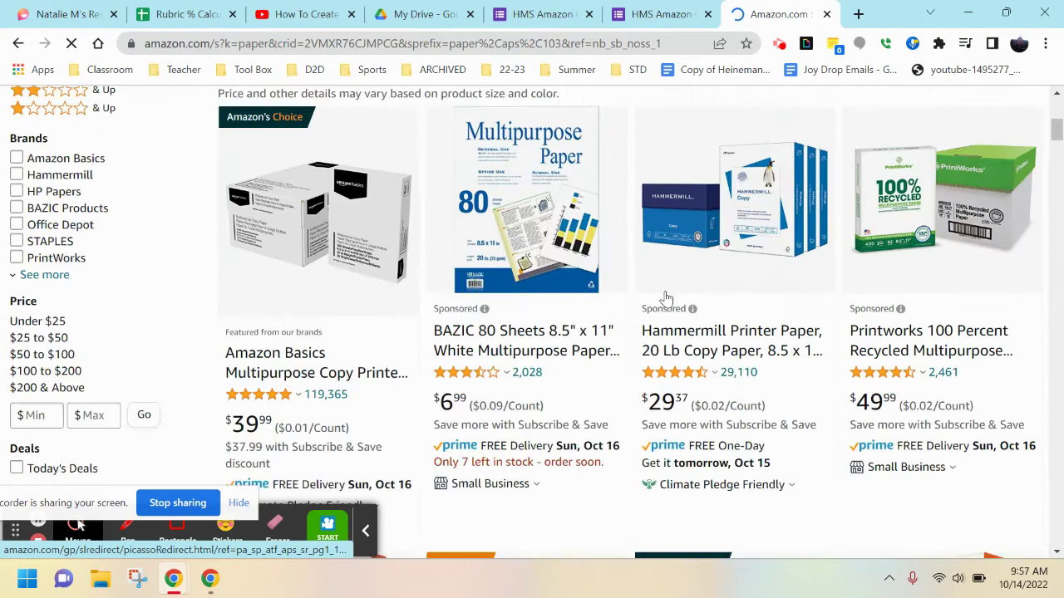
{"action": "left_click", "coordinate": [665, 331]}
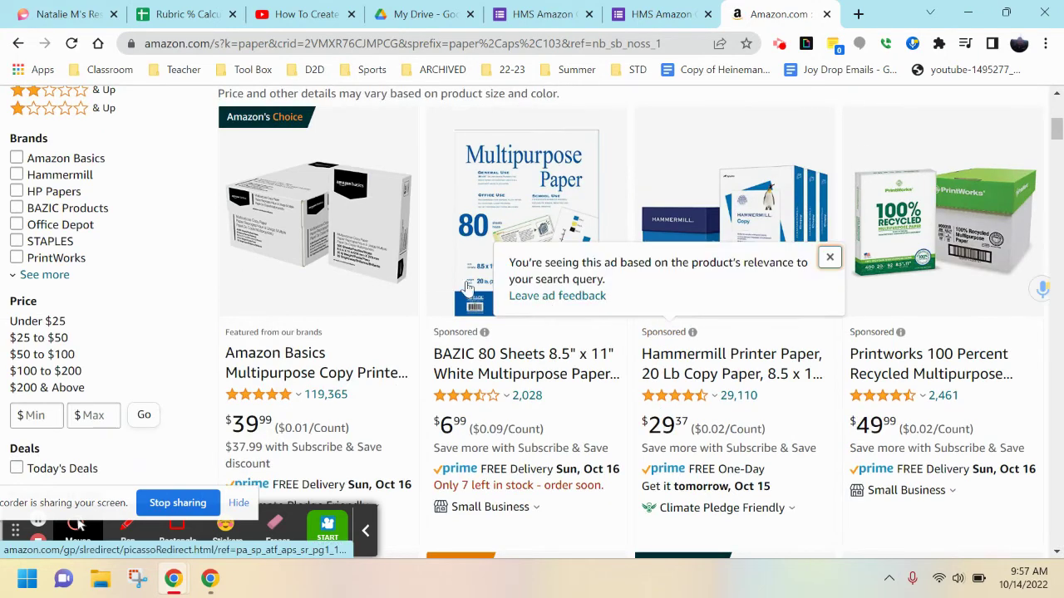
{"action": "left_click", "coordinate": [906, 249]}
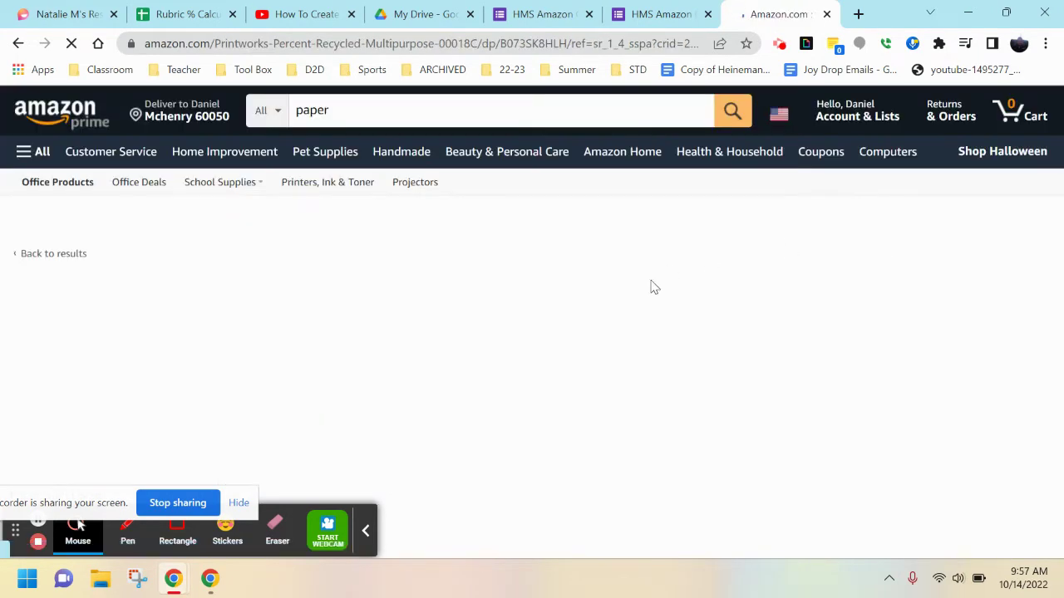
{"action": "scroll", "coordinate": [653, 282], "scroll_direction": "down", "scroll_amount": 2}
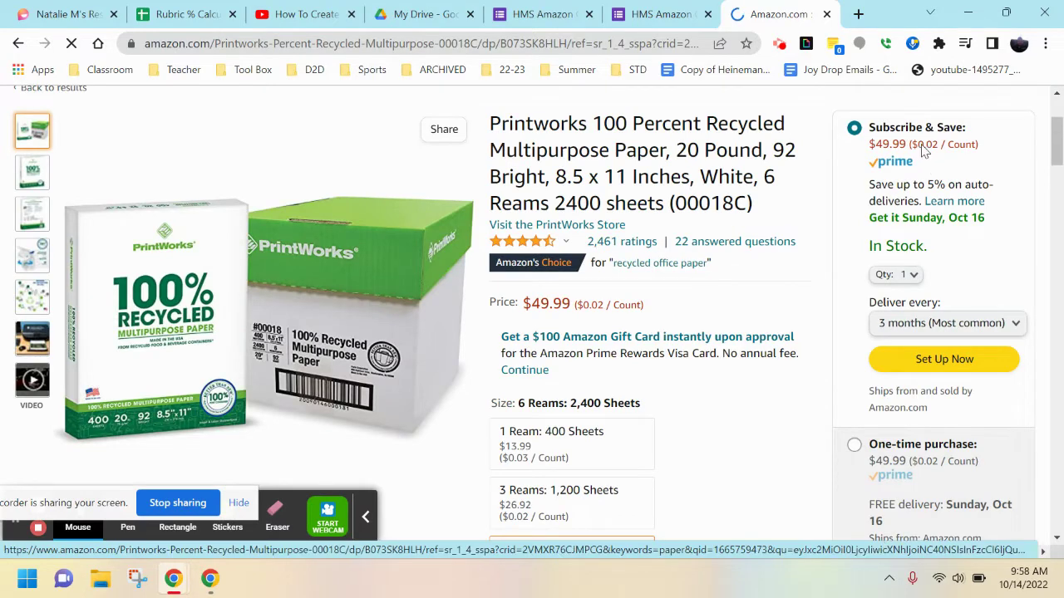
{"action": "scroll", "coordinate": [952, 241], "scroll_direction": "down", "scroll_amount": 3}
{"action": "scroll", "coordinate": [953, 246], "scroll_direction": "down", "scroll_amount": 2}
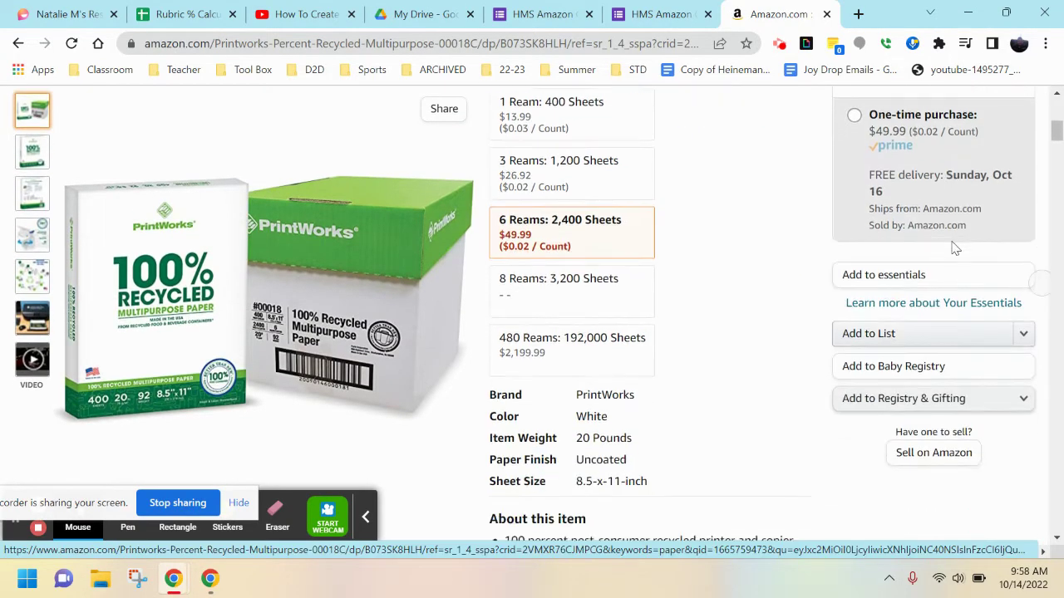
Save the Printworks paper, Pacific Blue paper towels and BOISE Aspen paper to Unit 2 List.
{"action": "left_click", "coordinate": [1023, 251]}
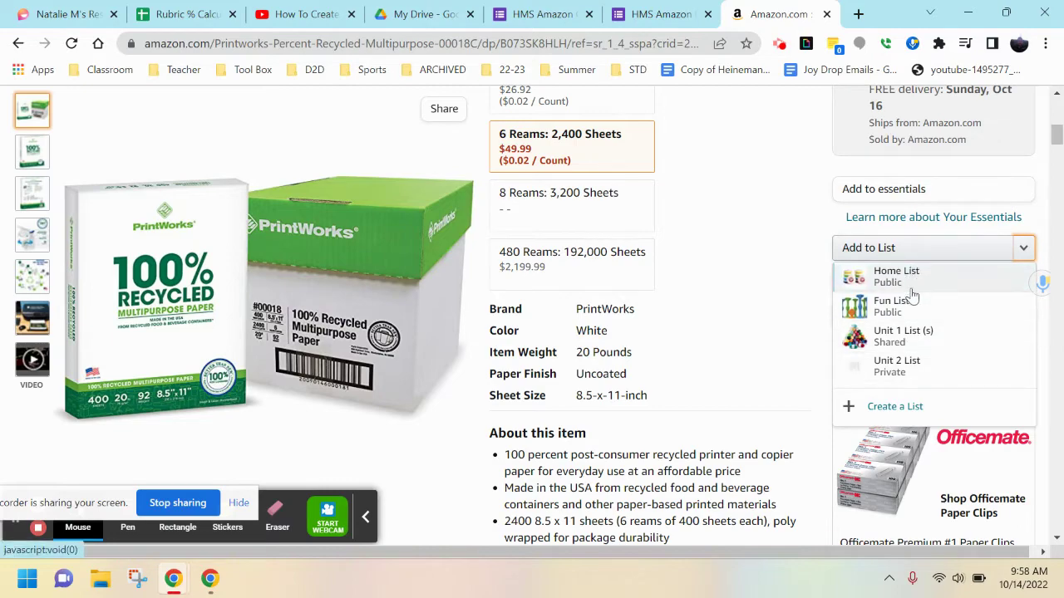
{"action": "left_click", "coordinate": [906, 373]}
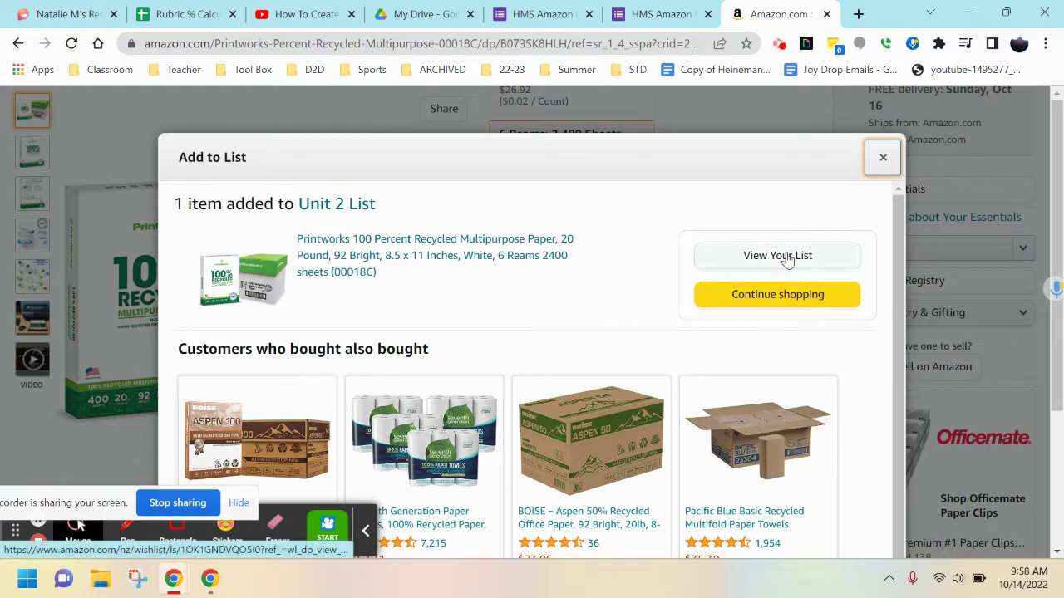
{"action": "scroll", "coordinate": [785, 266], "scroll_direction": "down", "scroll_amount": 3}
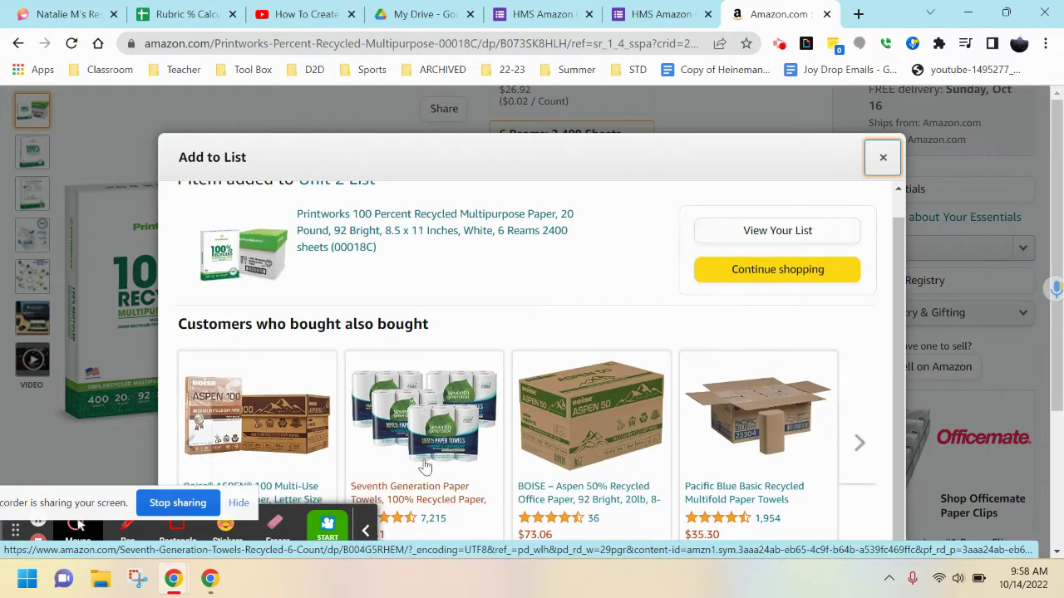
{"action": "left_click", "coordinate": [775, 432]}
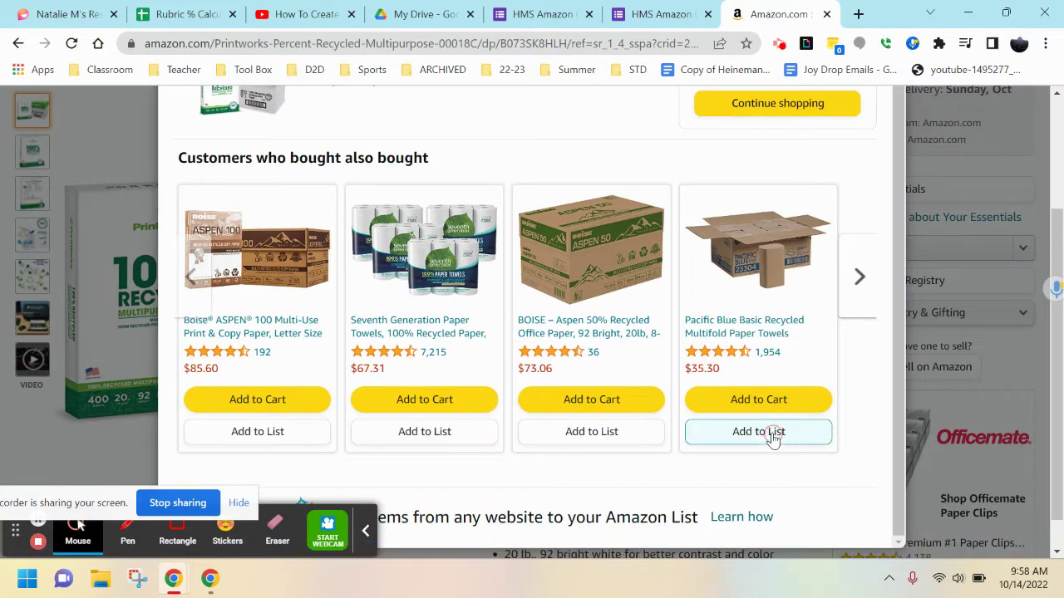
{"action": "left_click", "coordinate": [599, 432]}
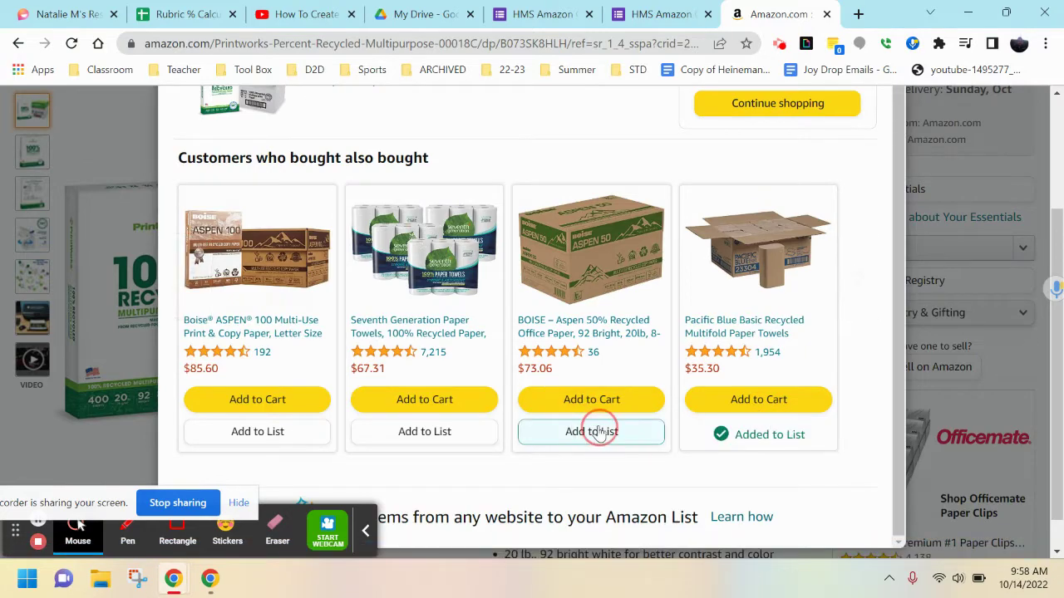
{"action": "scroll", "coordinate": [873, 174], "scroll_direction": "up", "scroll_amount": 3}
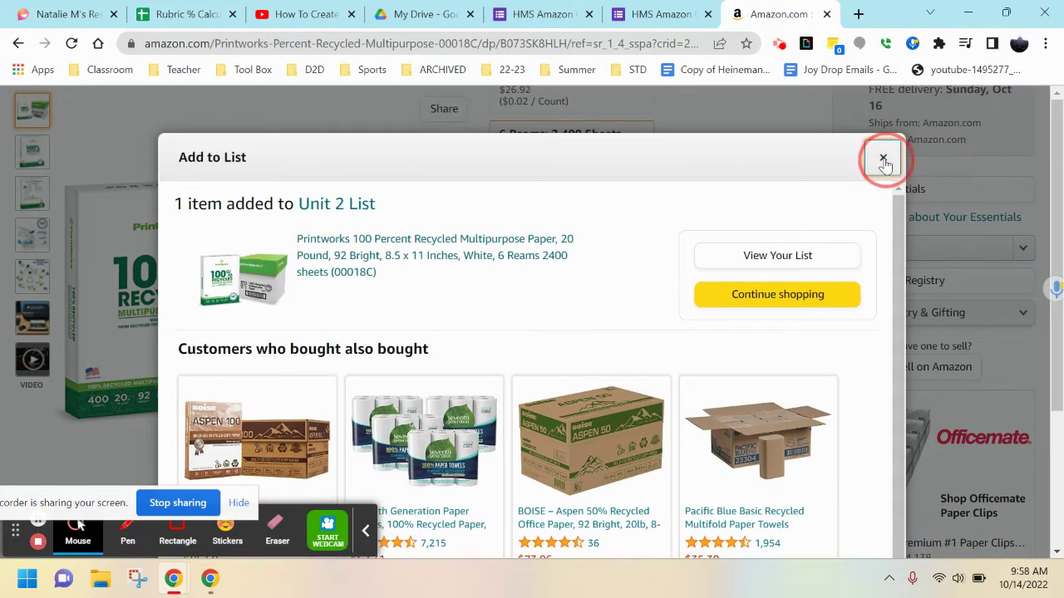
{"action": "left_click", "coordinate": [883, 157]}
{"action": "scroll", "coordinate": [498, 226], "scroll_direction": "up", "scroll_amount": 3}
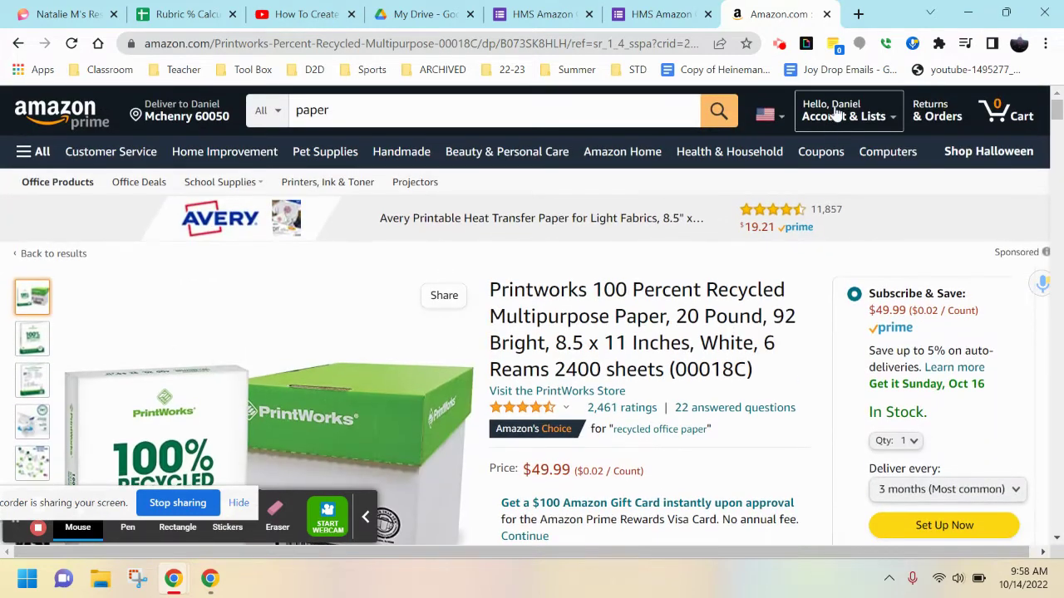
Open Unit 2 List and look over its BOISE, Pacific Blue and Printworks items.
{"action": "mouse_move", "coordinate": [836, 114]}
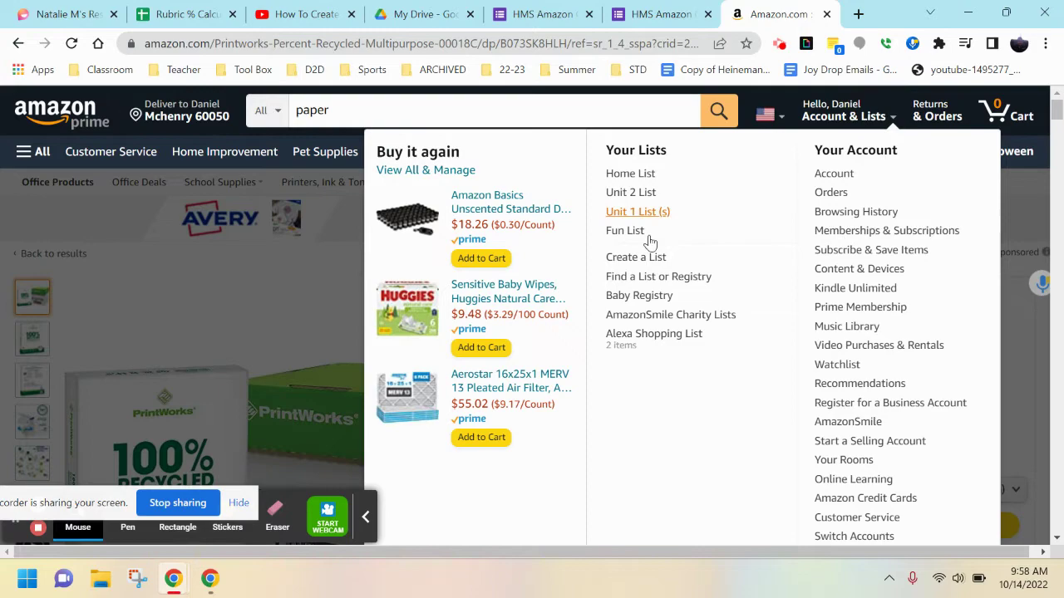
{"action": "left_click", "coordinate": [632, 192]}
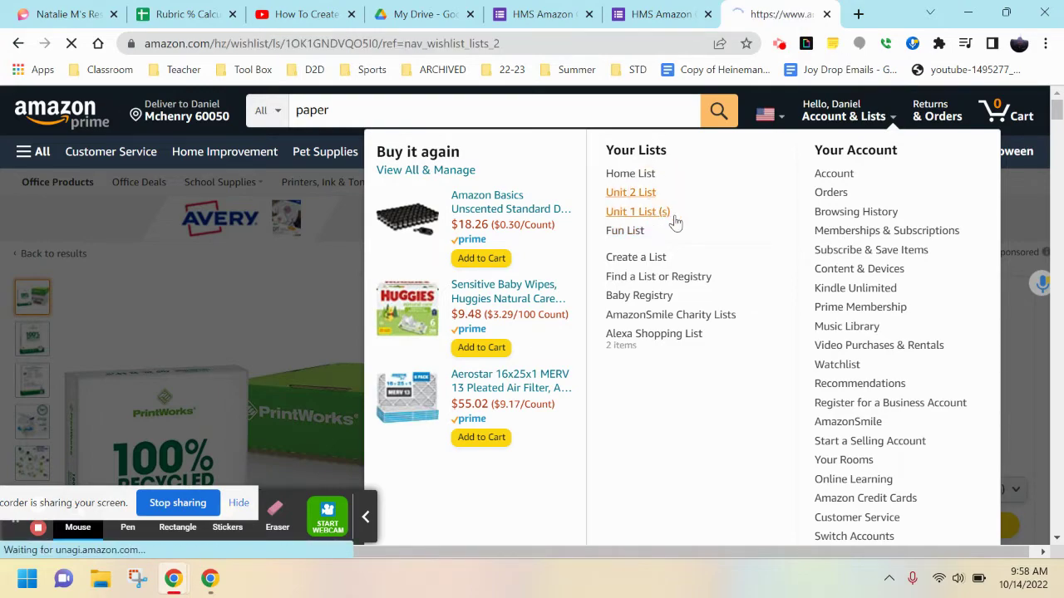
{"action": "scroll", "coordinate": [670, 259], "scroll_direction": "down", "scroll_amount": 3}
{"action": "scroll", "coordinate": [613, 408], "scroll_direction": "down", "scroll_amount": 3}
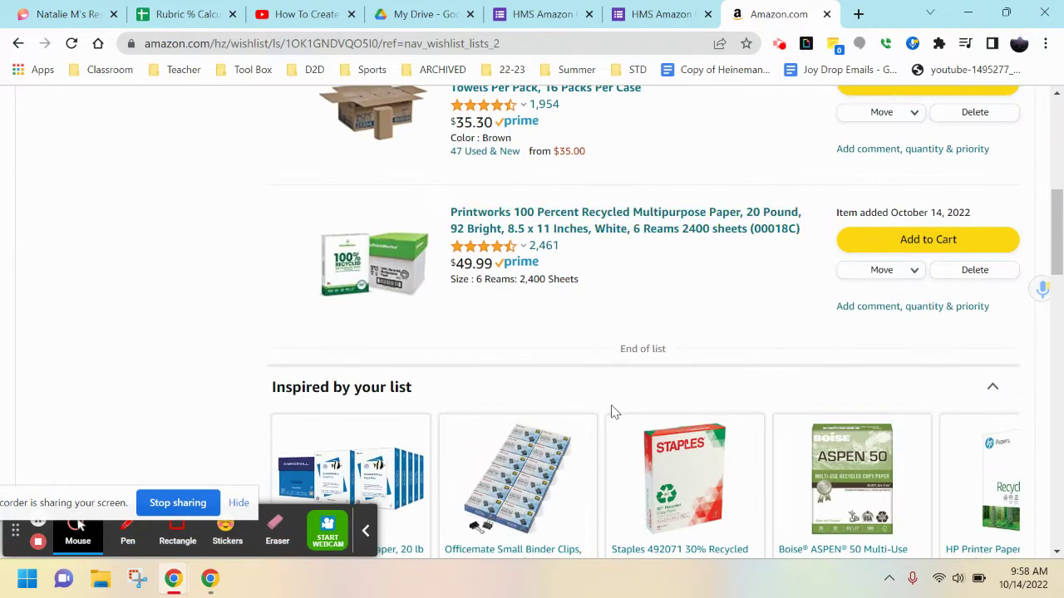
{"action": "scroll", "coordinate": [624, 294], "scroll_direction": "up", "scroll_amount": 4}
{"action": "scroll", "coordinate": [630, 309], "scroll_direction": "down", "scroll_amount": 2}
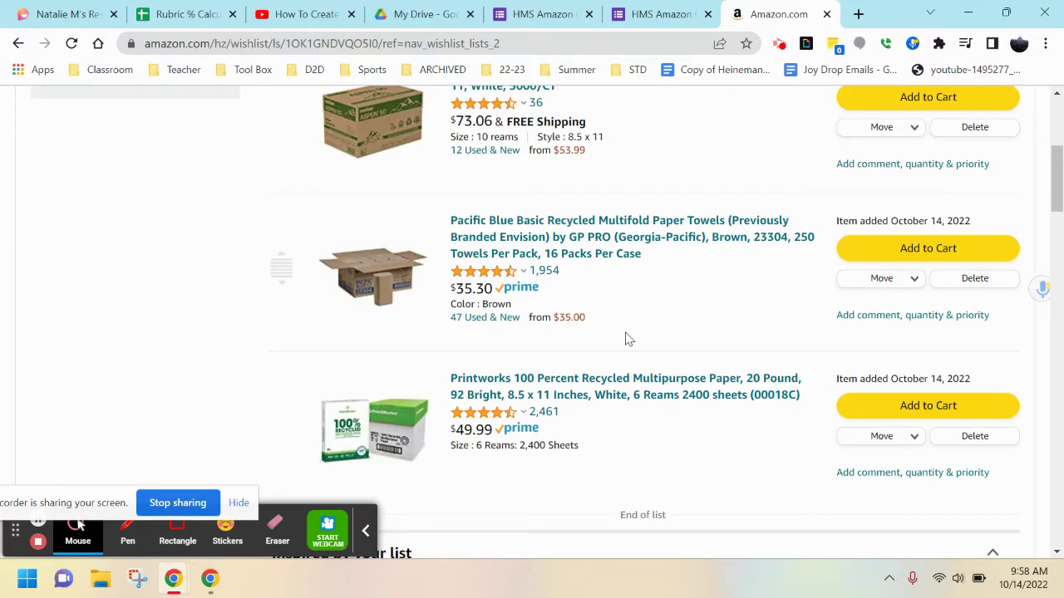
{"action": "scroll", "coordinate": [629, 335], "scroll_direction": "up", "scroll_amount": 1}
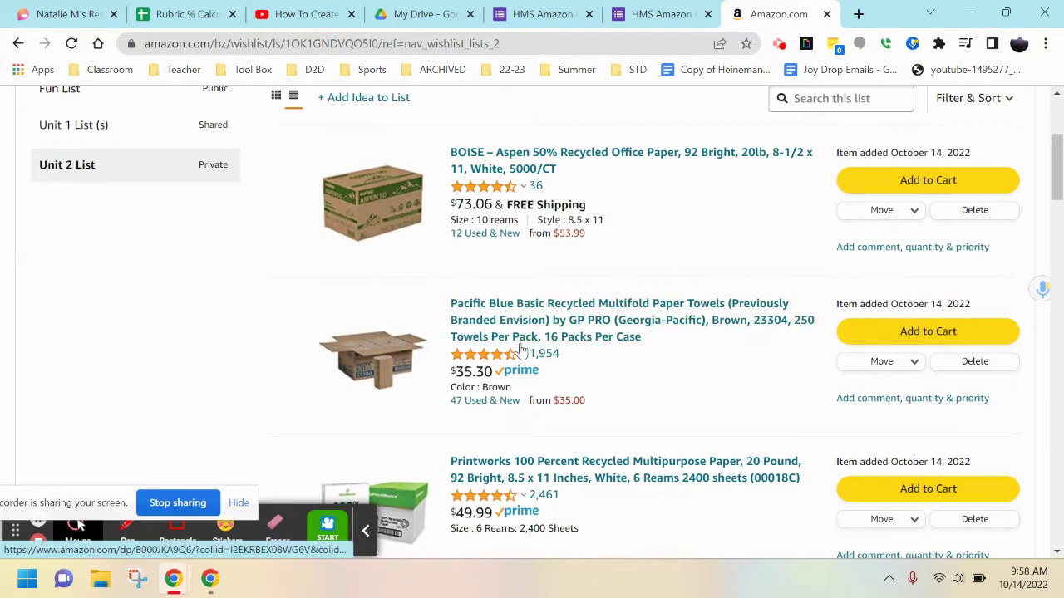
{"action": "scroll", "coordinate": [617, 375], "scroll_direction": "down", "scroll_amount": 2}
{"action": "scroll", "coordinate": [624, 363], "scroll_direction": "up", "scroll_amount": 5}
{"action": "scroll", "coordinate": [643, 356], "scroll_direction": "down", "scroll_amount": 3}
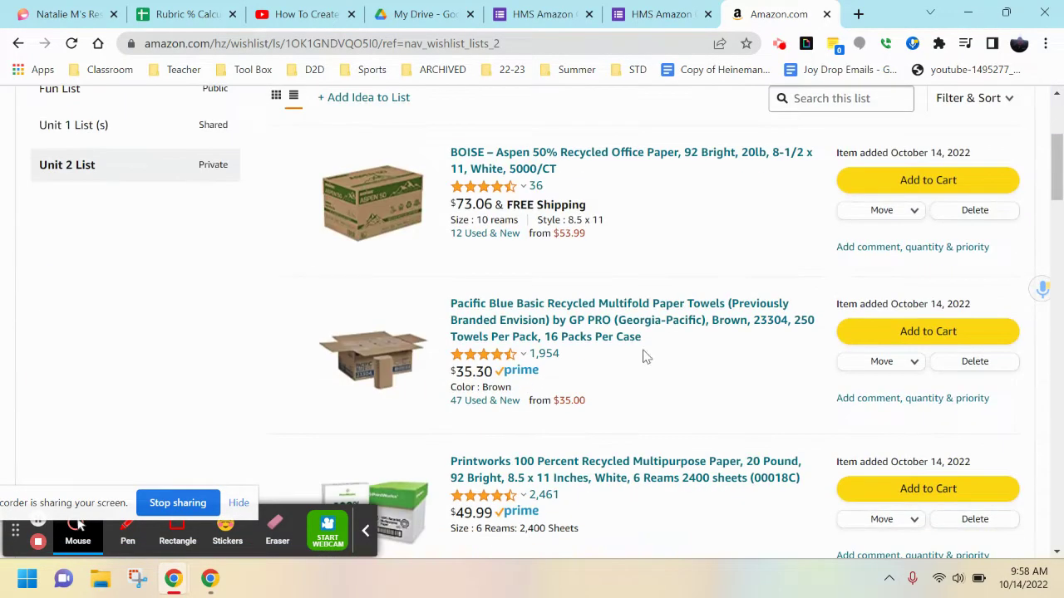
Set the BOISE Aspen paper's needed quantity to 3 and save.
{"action": "left_click", "coordinate": [868, 249]}
{"action": "double_click", "coordinate": [612, 387]}
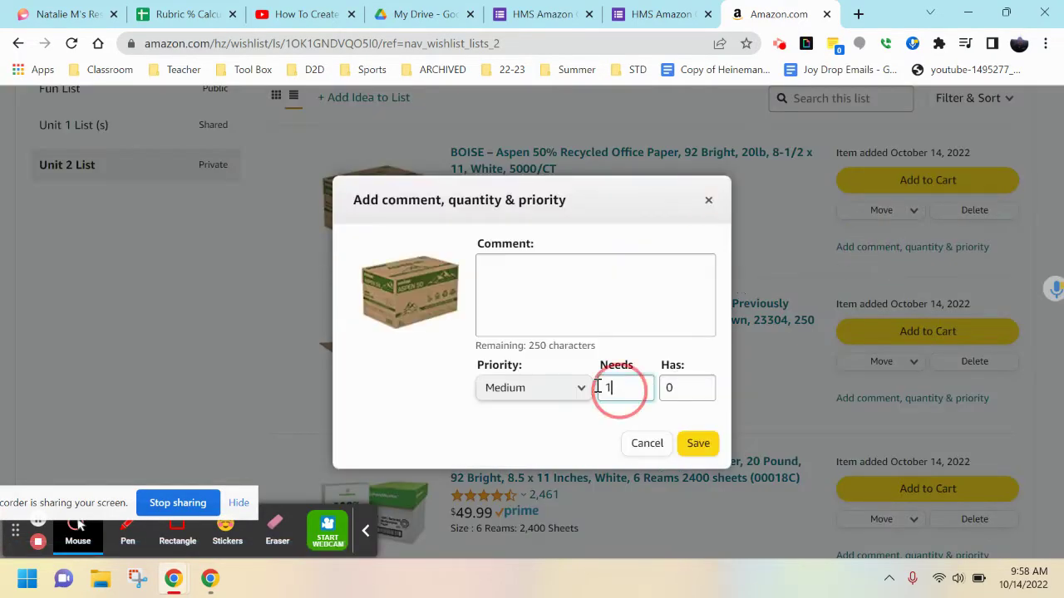
{"action": "type", "text": "3"}
{"action": "left_click", "coordinate": [696, 443]}
Set the Pacific Blue paper towels' needed quantity to 2 and save.
{"action": "scroll", "coordinate": [693, 408], "scroll_direction": "down", "scroll_amount": 2}
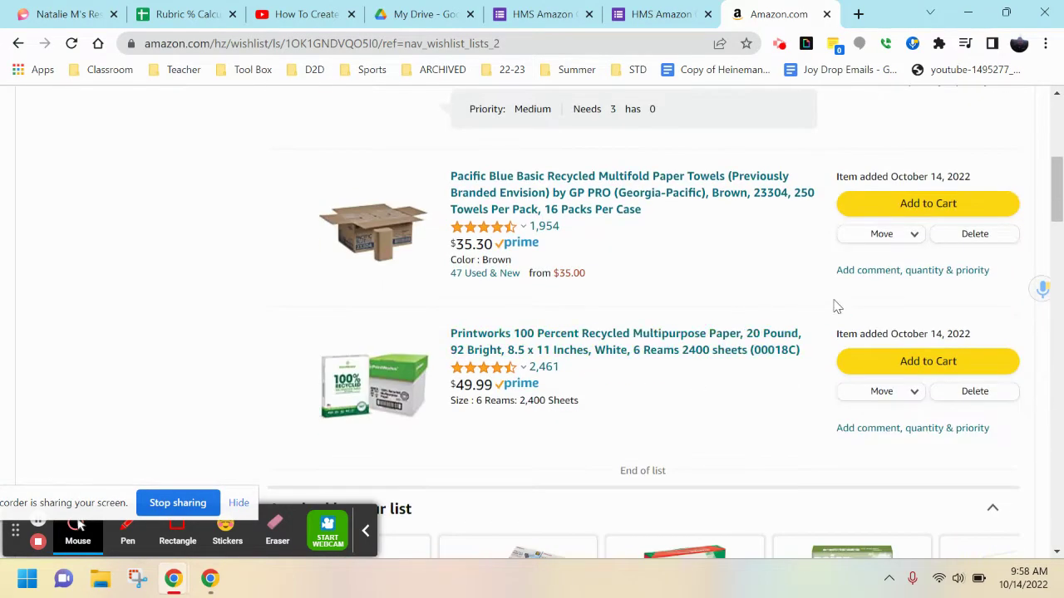
{"action": "left_click", "coordinate": [896, 272]}
{"action": "double_click", "coordinate": [612, 388]}
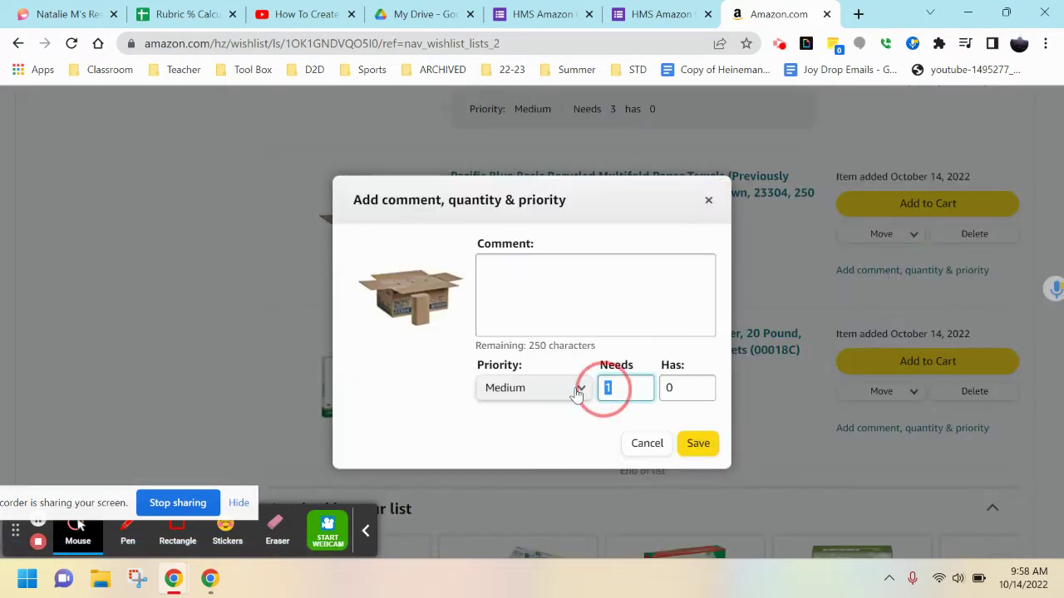
{"action": "type", "text": "2"}
{"action": "left_click", "coordinate": [698, 443]}
{"action": "scroll", "coordinate": [718, 427], "scroll_direction": "up", "scroll_amount": 5}
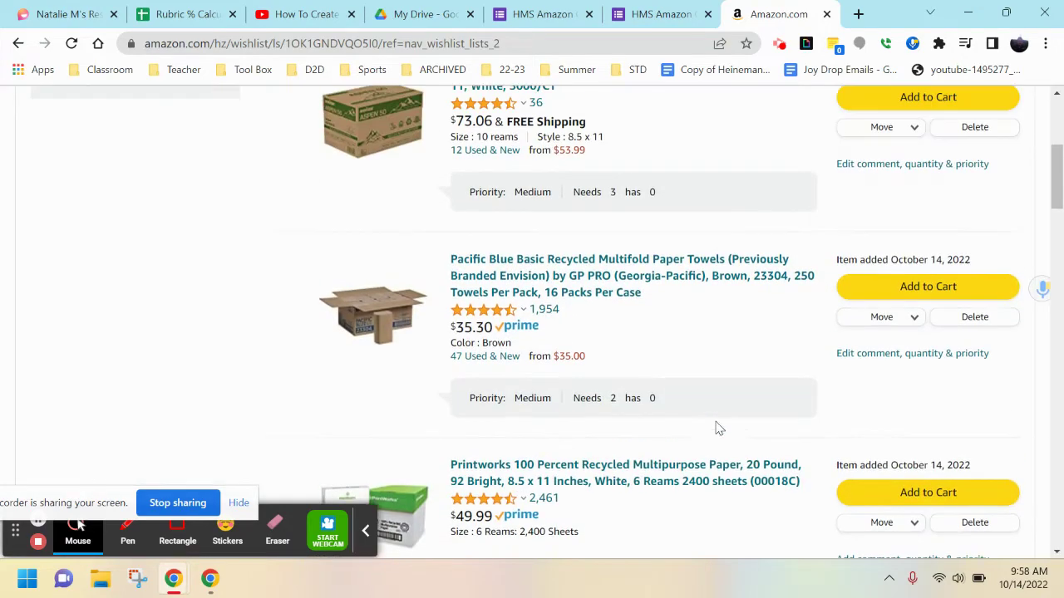
{"action": "scroll", "coordinate": [711, 393], "scroll_direction": "down", "scroll_amount": 4}
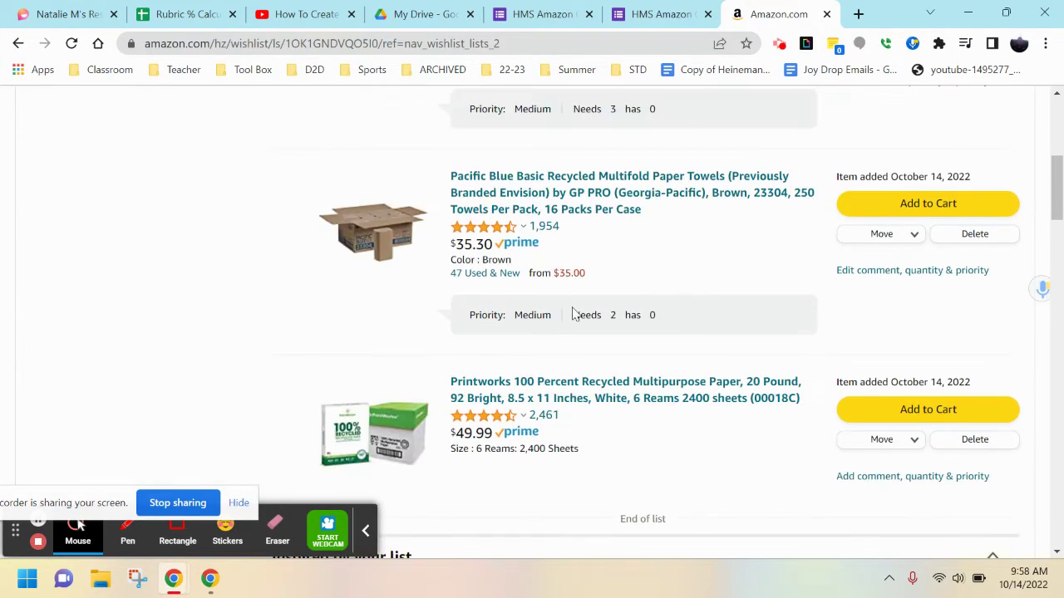
{"action": "scroll", "coordinate": [603, 324], "scroll_direction": "up", "scroll_amount": 4}
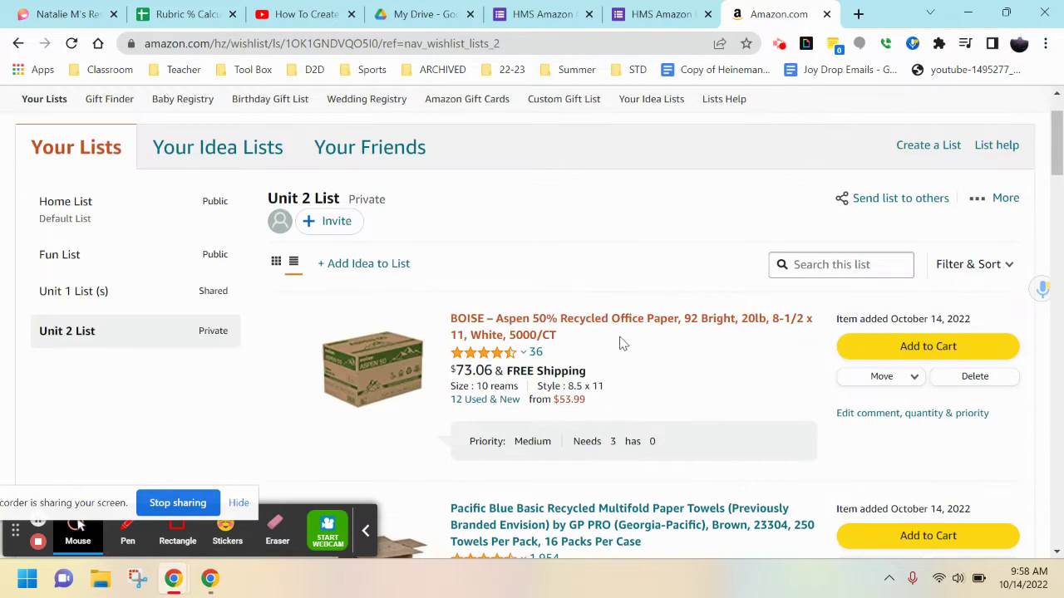
{"action": "left_click", "coordinate": [896, 198]}
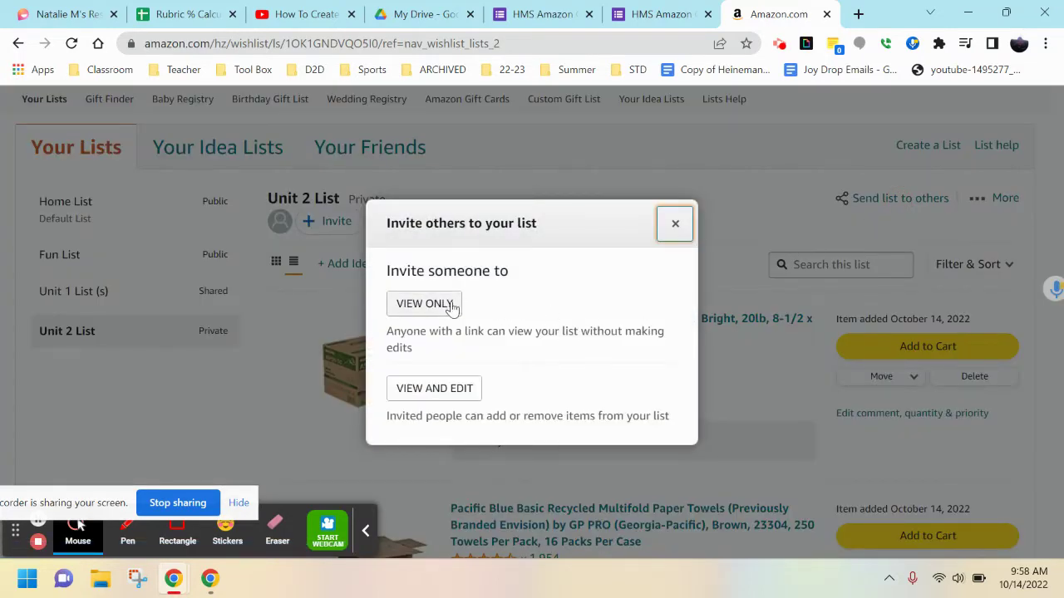
{"action": "left_click", "coordinate": [450, 306]}
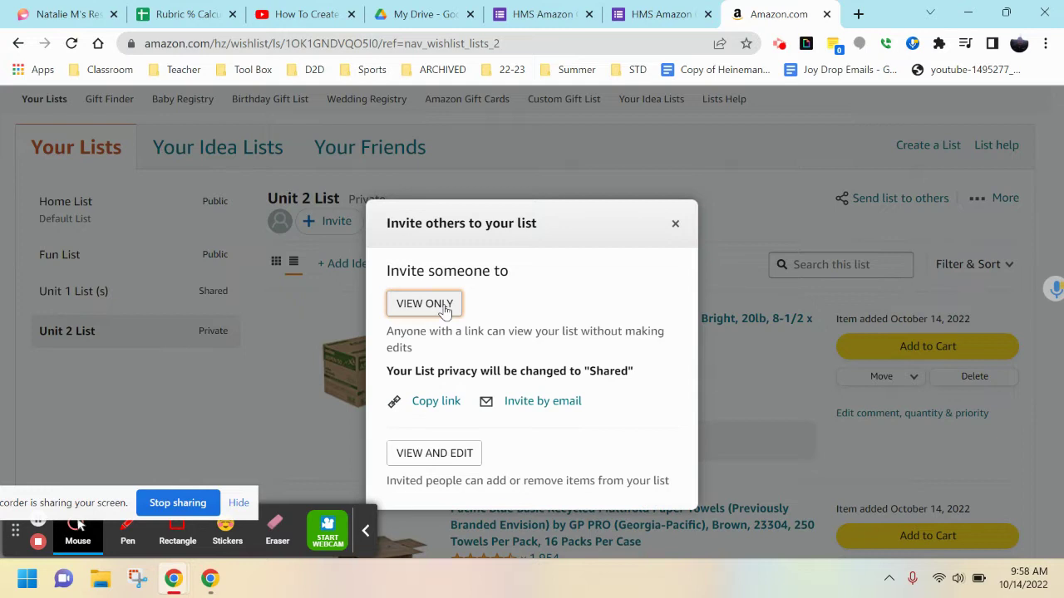
{"action": "left_click", "coordinate": [434, 406]}
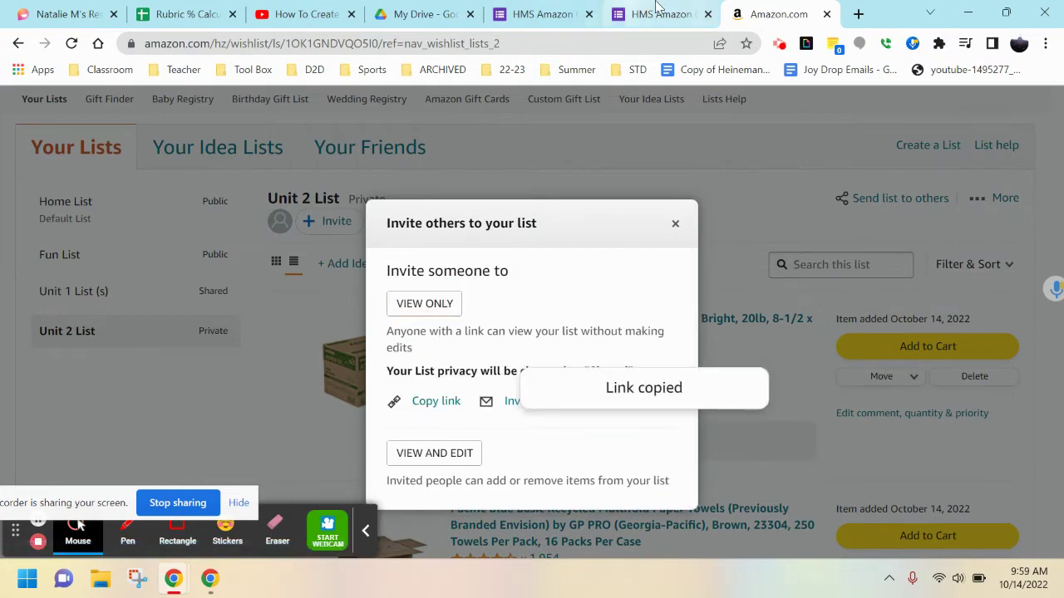
{"action": "left_click", "coordinate": [674, 224]}
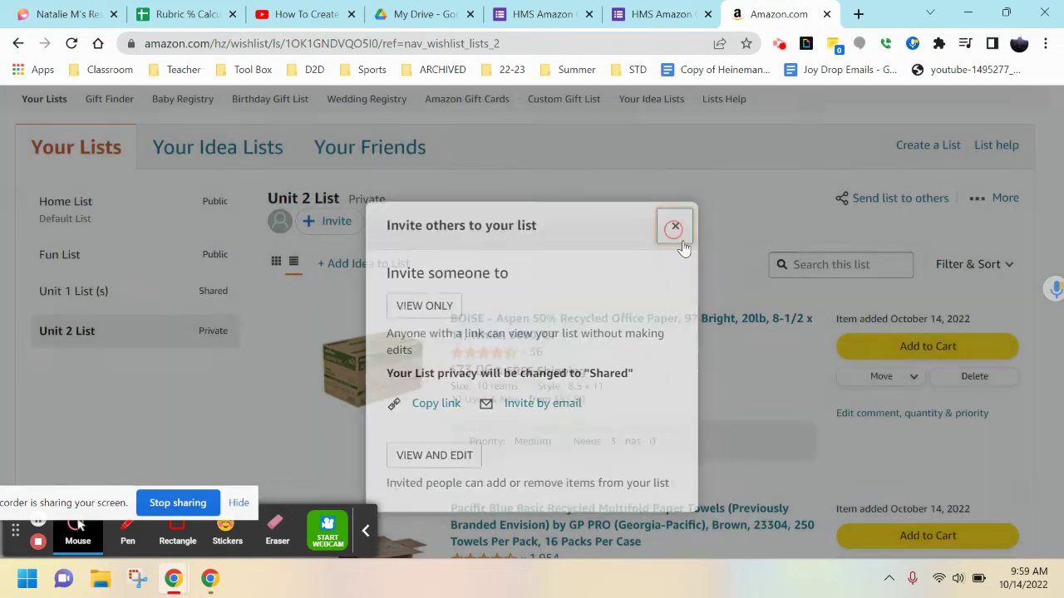
{"action": "scroll", "coordinate": [682, 294], "scroll_direction": "down", "scroll_amount": 2}
{"action": "scroll", "coordinate": [391, 225], "scroll_direction": "up", "scroll_amount": 1}
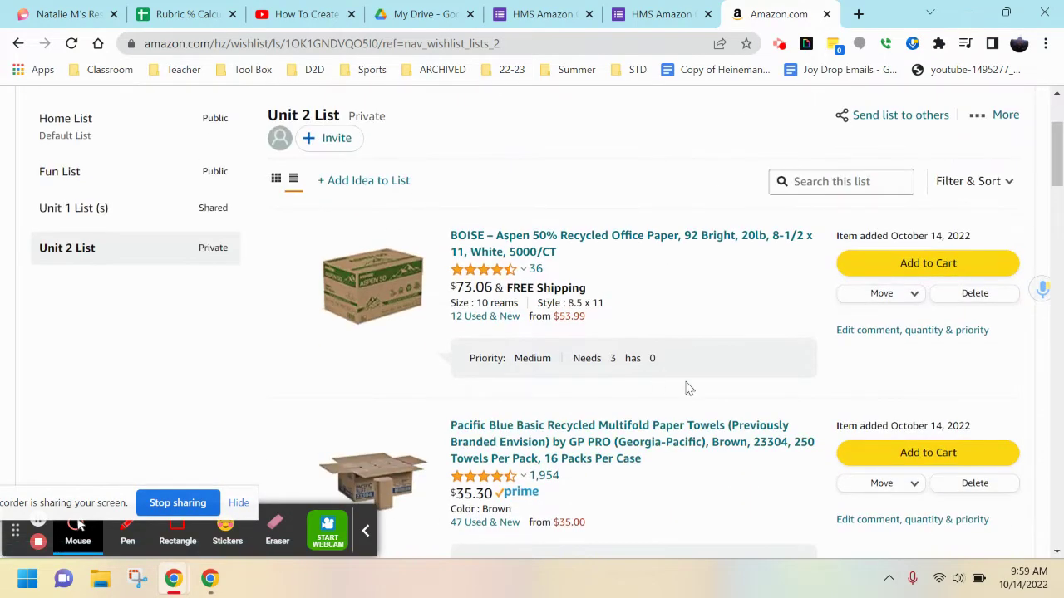
{"action": "scroll", "coordinate": [465, 316], "scroll_direction": "up", "scroll_amount": 1}
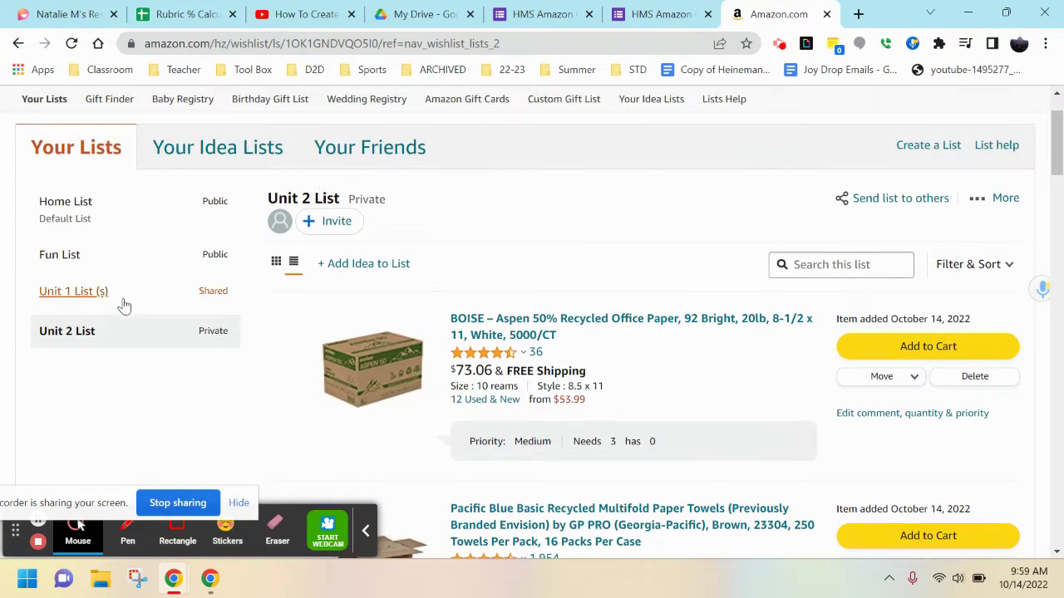
{"action": "scroll", "coordinate": [493, 323], "scroll_direction": "down", "scroll_amount": 1}
{"action": "scroll", "coordinate": [593, 366], "scroll_direction": "down", "scroll_amount": 3}
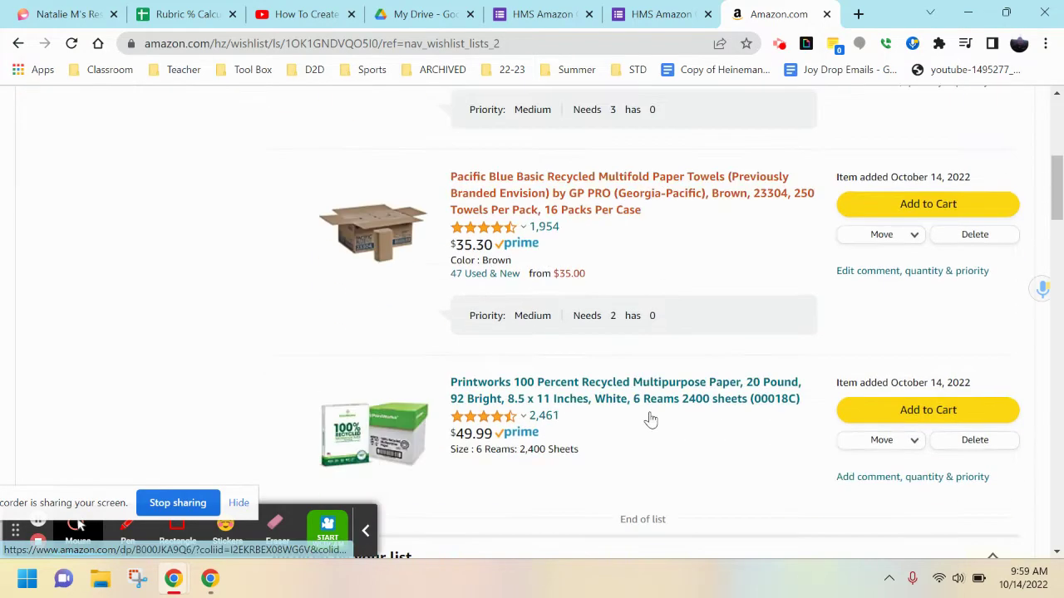
{"action": "scroll", "coordinate": [645, 408], "scroll_direction": "up", "scroll_amount": 4}
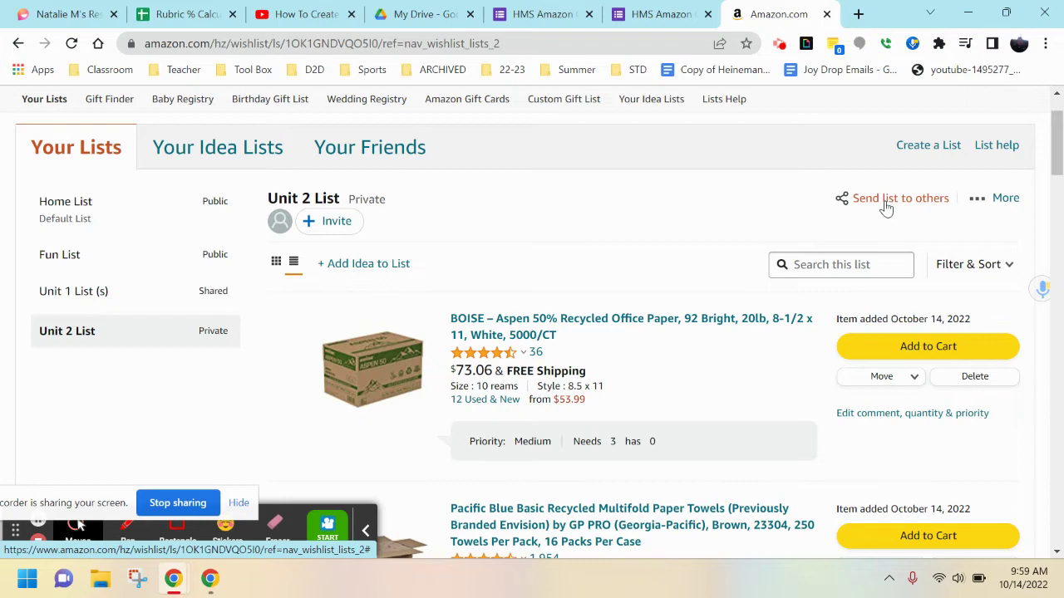
In the HMS Amazon Order Form, enter the requester's name in the Name field.
{"action": "left_click", "coordinate": [661, 17]}
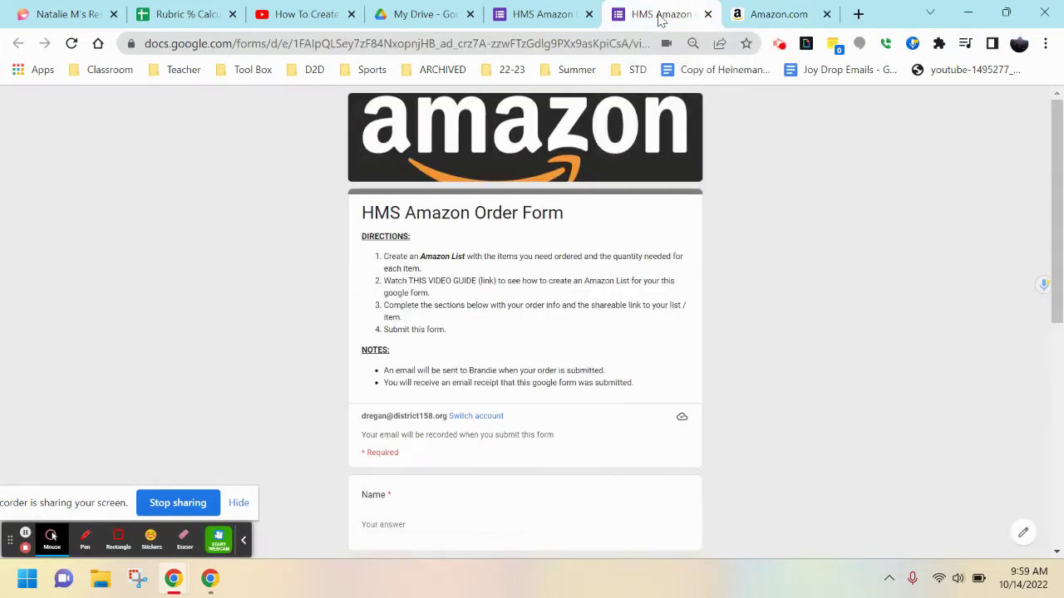
{"action": "scroll", "coordinate": [525, 387], "scroll_direction": "down", "scroll_amount": 2}
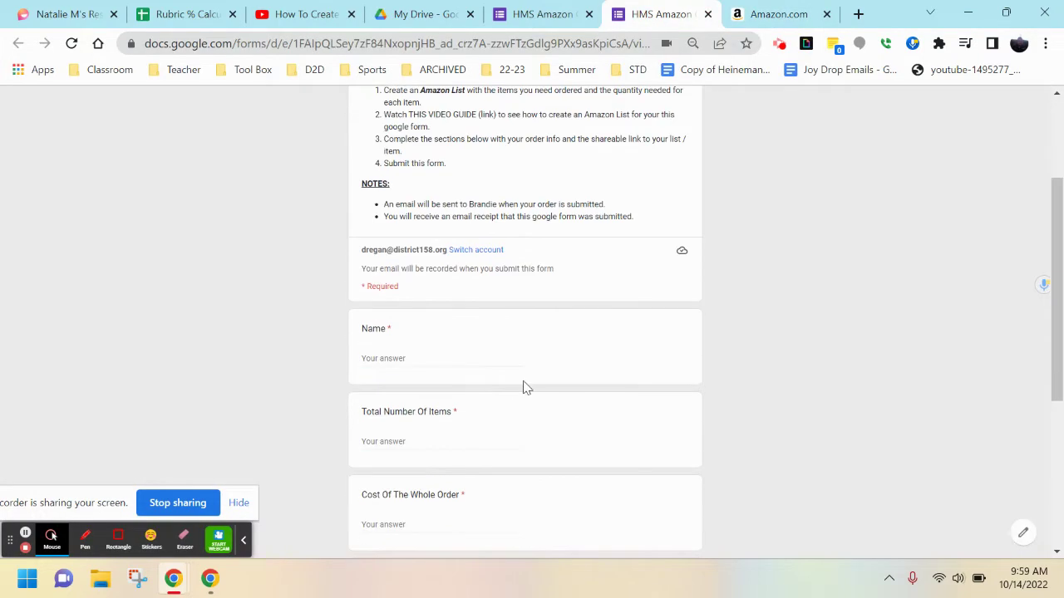
{"action": "left_click", "coordinate": [422, 359]}
{"action": "key", "text": "Tab"}
After counting the list items, enter 6 as the Total Number Of Items.
{"action": "scroll", "coordinate": [441, 419], "scroll_direction": "down", "scroll_amount": 3}
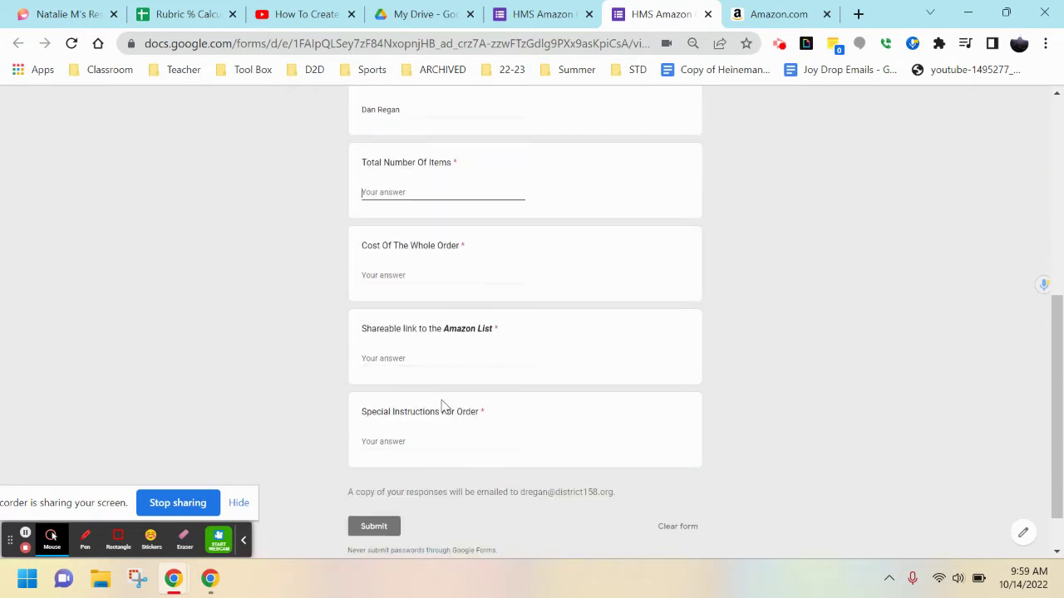
{"action": "scroll", "coordinate": [482, 408], "scroll_direction": "up", "scroll_amount": 1}
{"action": "key", "text": "ctrl+Tab"}
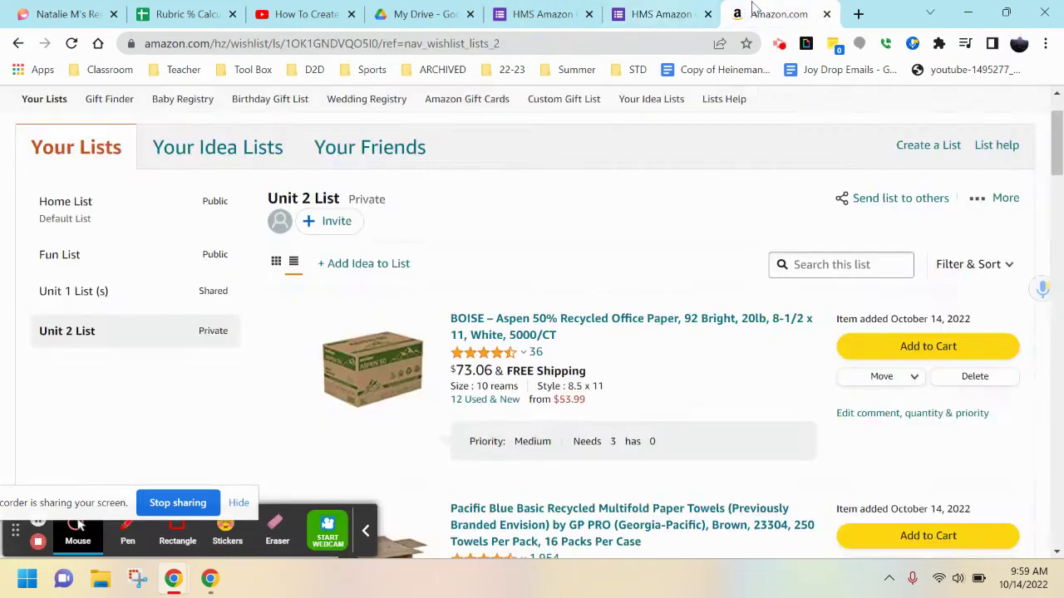
{"action": "scroll", "coordinate": [665, 299], "scroll_direction": "down", "scroll_amount": 4}
{"action": "left_click", "coordinate": [648, 9]}
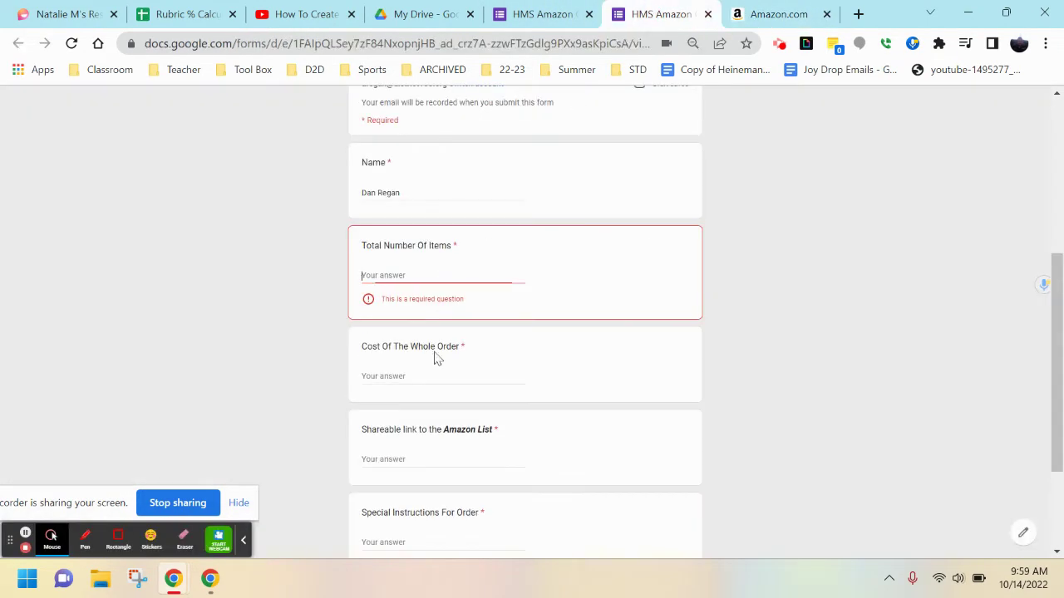
{"action": "type", "text": "6"}
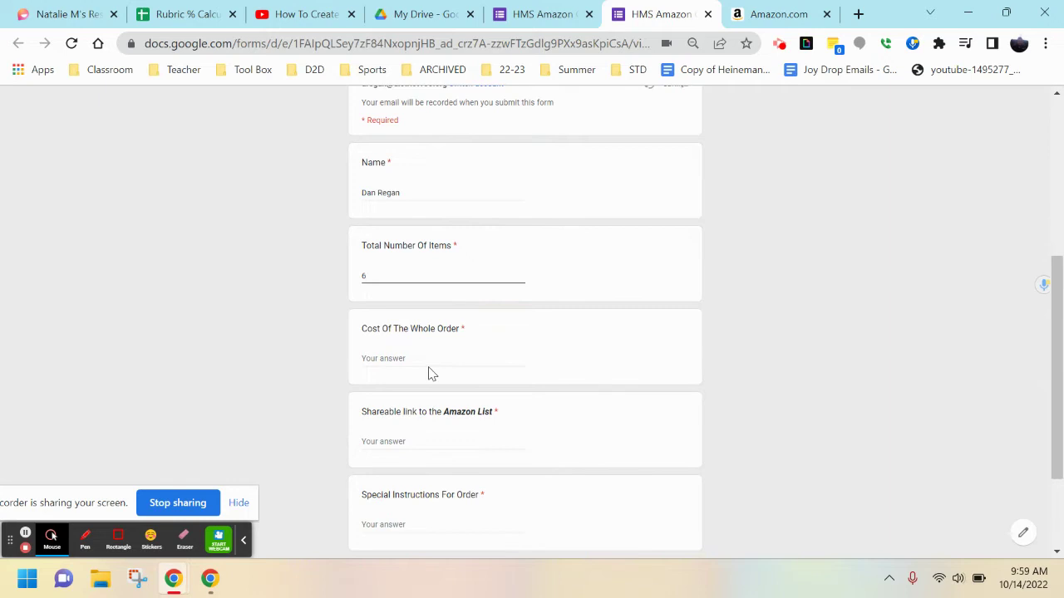
Check the list prices and enter 200 as the Cost Of The Whole Order.
{"action": "left_click", "coordinate": [429, 365]}
{"action": "left_click", "coordinate": [790, 17]}
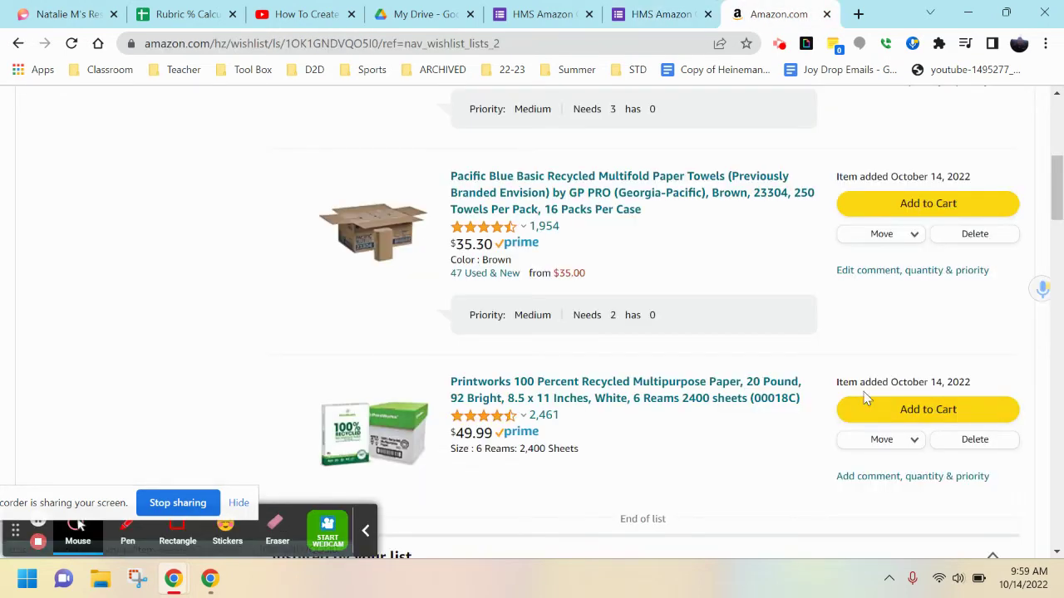
{"action": "scroll", "coordinate": [862, 391], "scroll_direction": "up", "scroll_amount": 1}
{"action": "scroll", "coordinate": [863, 396], "scroll_direction": "up", "scroll_amount": 1}
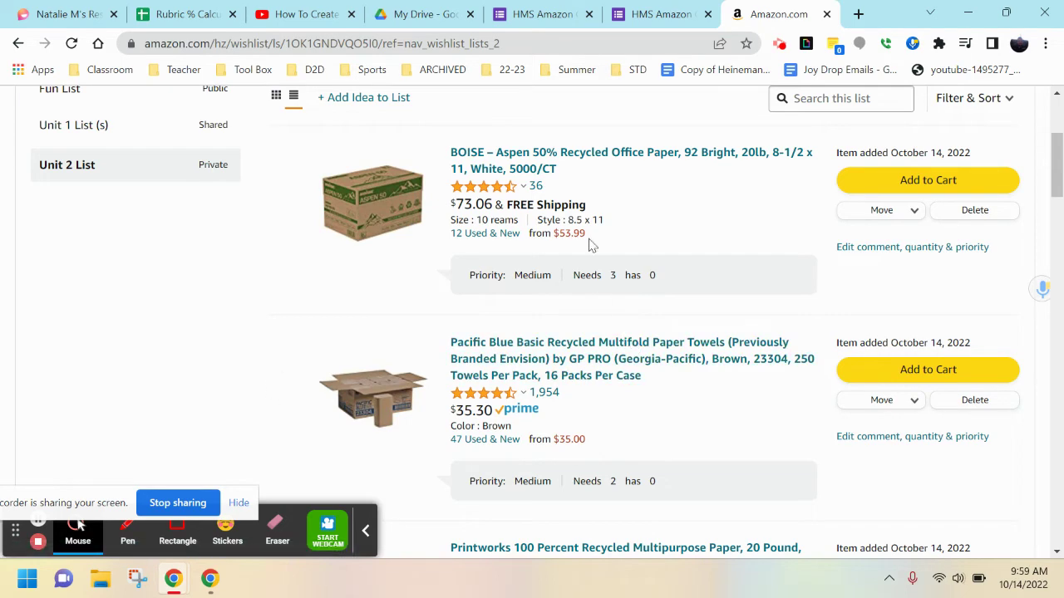
{"action": "scroll", "coordinate": [590, 347], "scroll_direction": "down", "scroll_amount": 1}
{"action": "scroll", "coordinate": [571, 369], "scroll_direction": "down", "scroll_amount": 3}
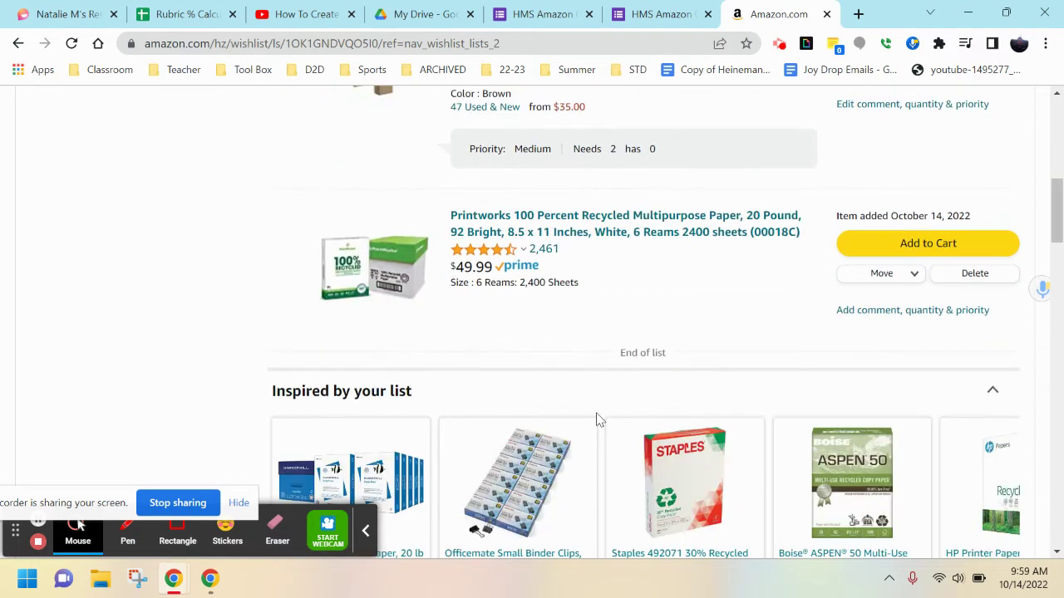
{"action": "scroll", "coordinate": [595, 415], "scroll_direction": "up", "scroll_amount": 1}
{"action": "key", "text": "ctrl+shift+Tab"}
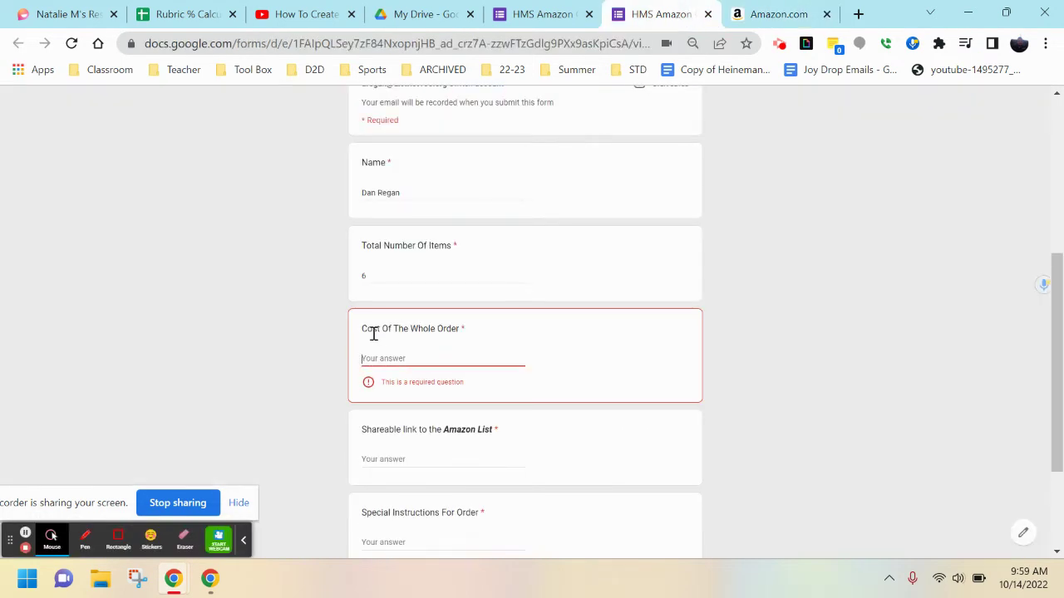
{"action": "type", "text": "200"}
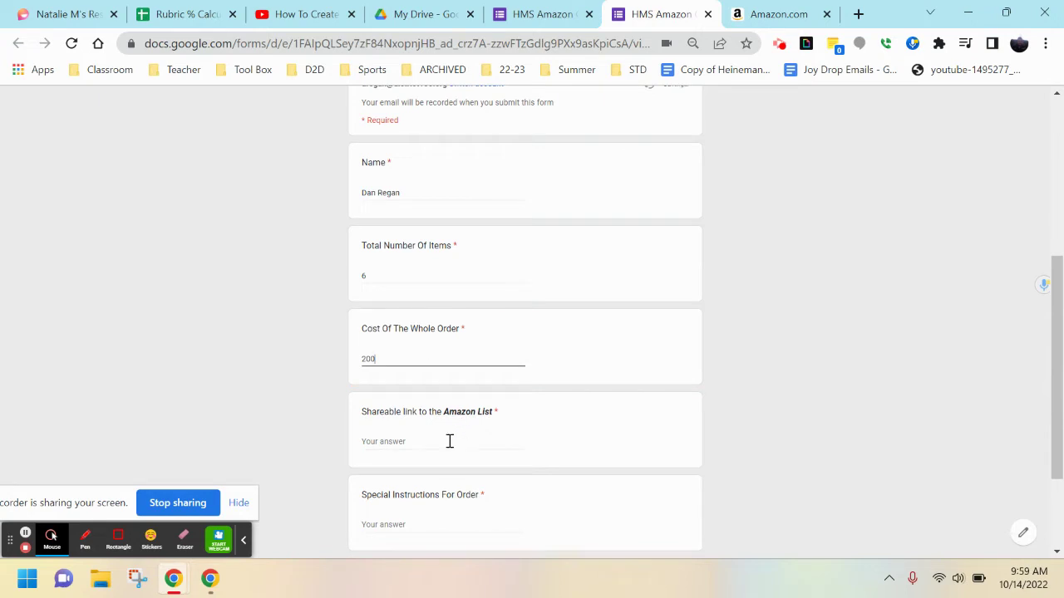
Paste the Amazon list link as the Shareable link and enter NONE for Special Instructions.
{"action": "left_click", "coordinate": [448, 441]}
{"action": "scroll", "coordinate": [482, 403], "scroll_direction": "down", "scroll_amount": 3}
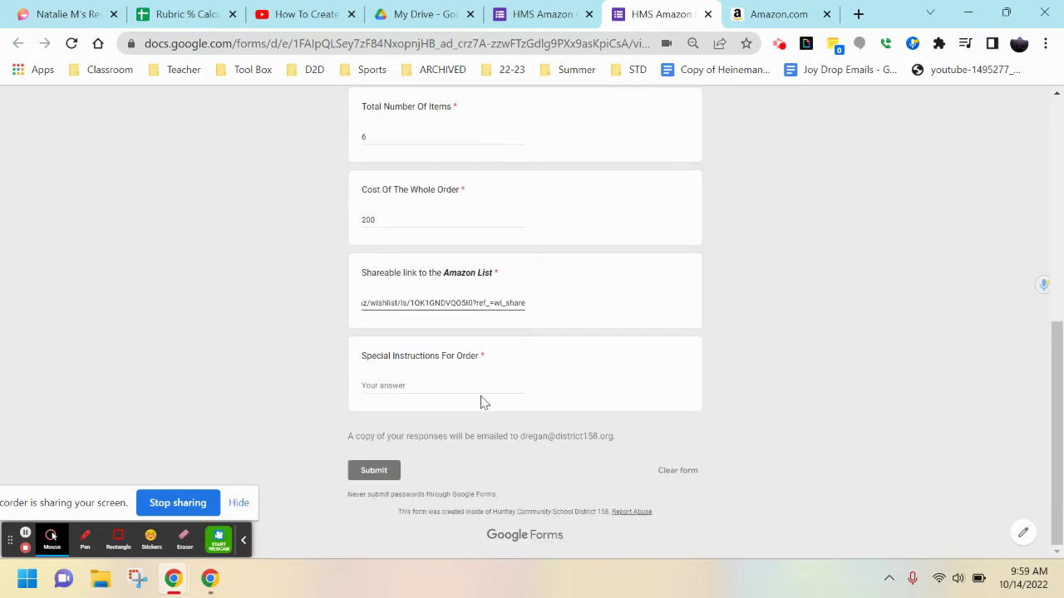
{"action": "left_click", "coordinate": [472, 385]}
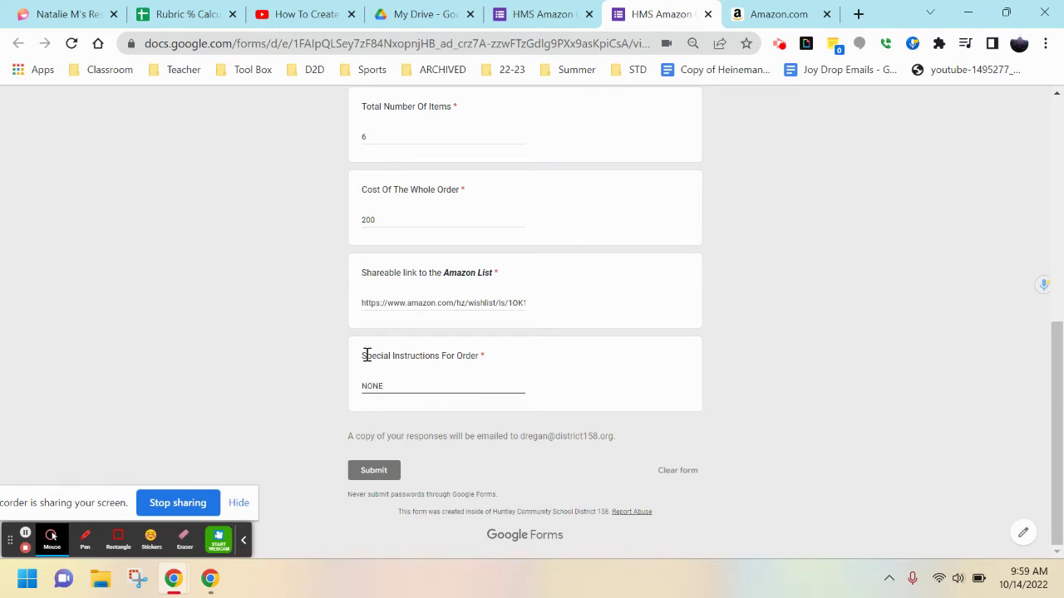
{"action": "scroll", "coordinate": [367, 355], "scroll_direction": "up", "scroll_amount": 8}
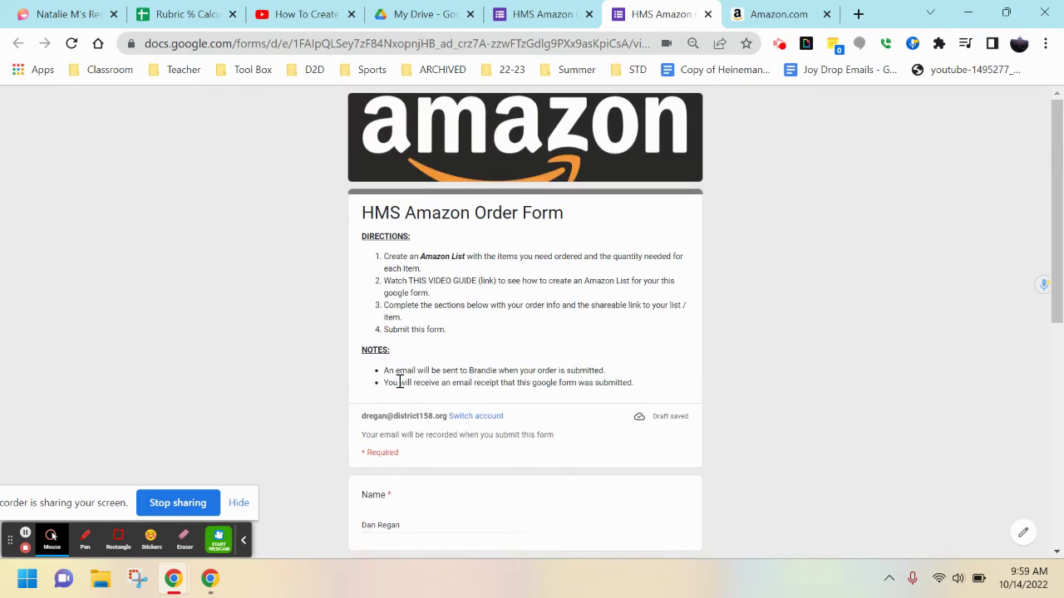
{"action": "scroll", "coordinate": [480, 384], "scroll_direction": "down", "scroll_amount": 10}
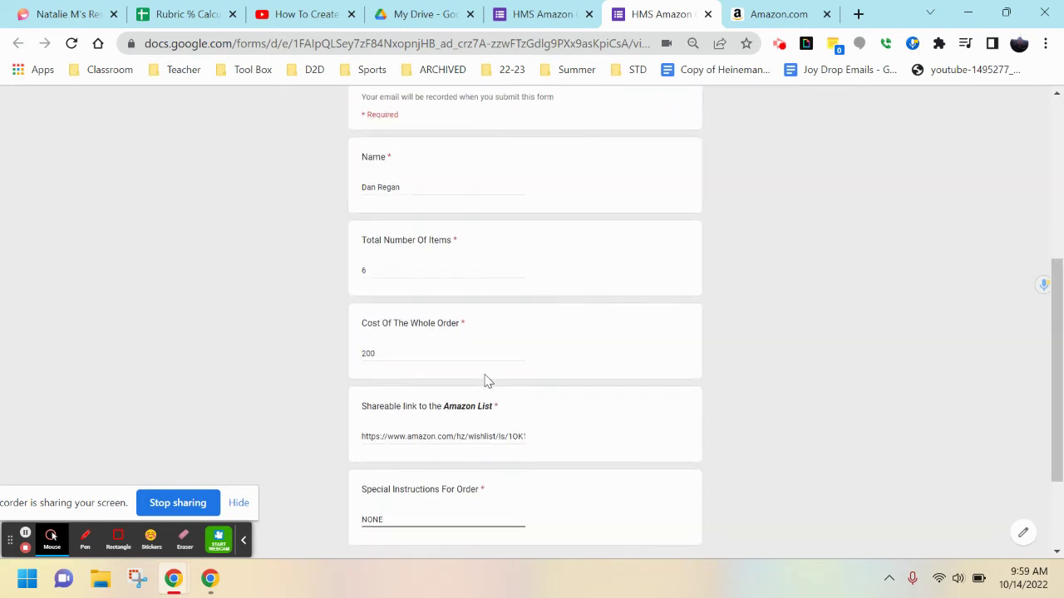
{"action": "scroll", "coordinate": [349, 511], "scroll_direction": "up", "scroll_amount": 10}
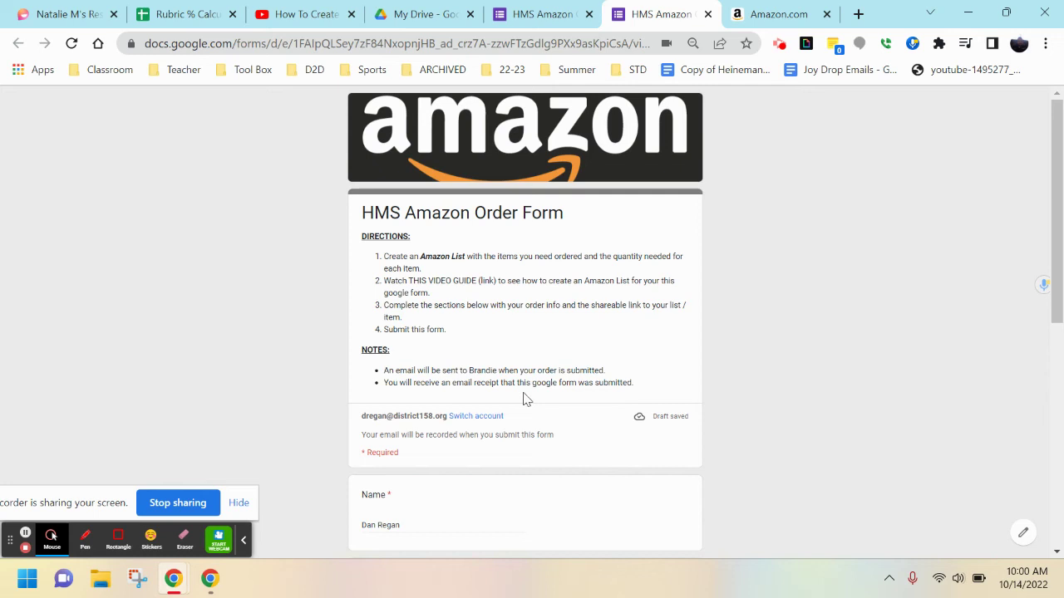
{"action": "scroll", "coordinate": [581, 420], "scroll_direction": "down", "scroll_amount": 2}
{"action": "scroll", "coordinate": [640, 440], "scroll_direction": "down", "scroll_amount": 4}
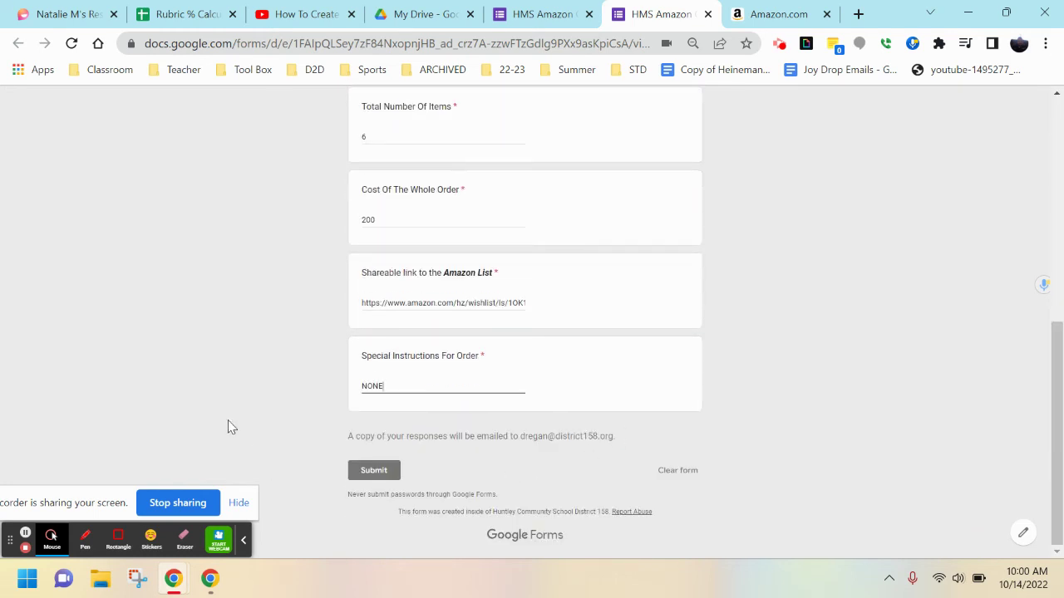
{"action": "scroll", "coordinate": [249, 407], "scroll_direction": "up", "scroll_amount": 10}
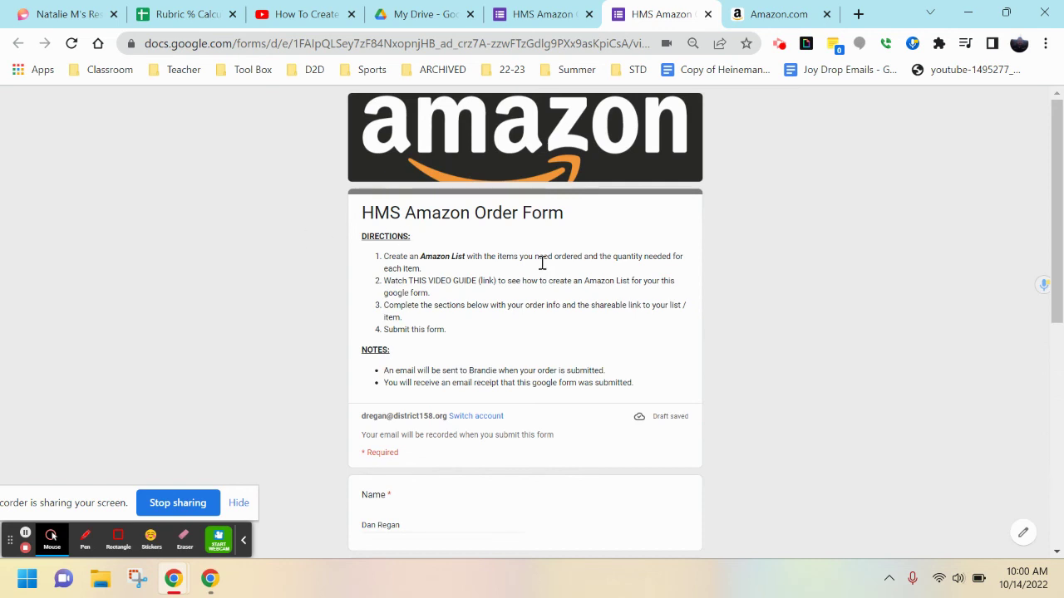
{"action": "scroll", "coordinate": [499, 274], "scroll_direction": "down", "scroll_amount": 5}
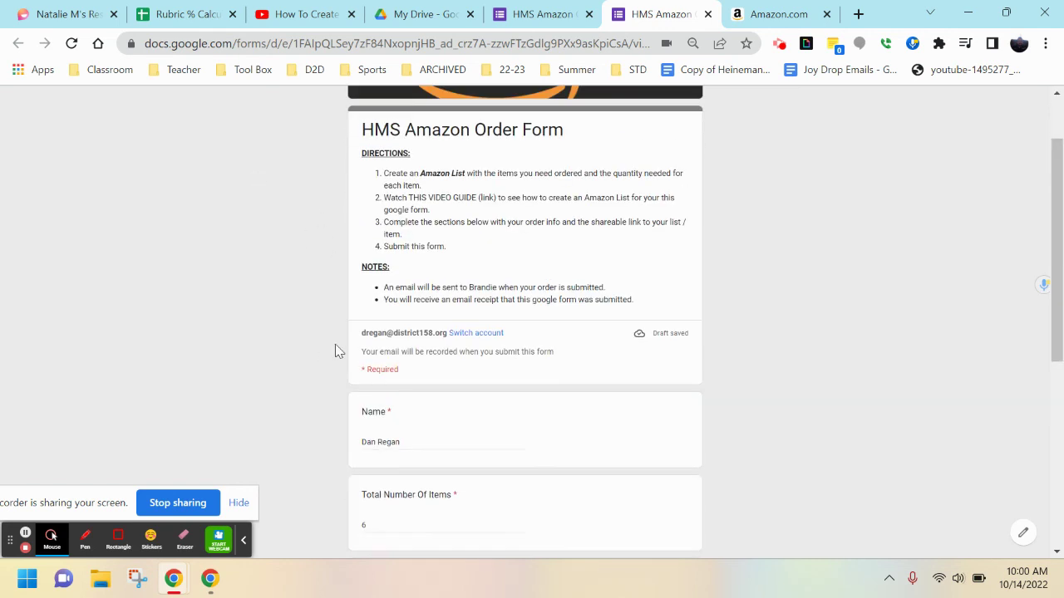